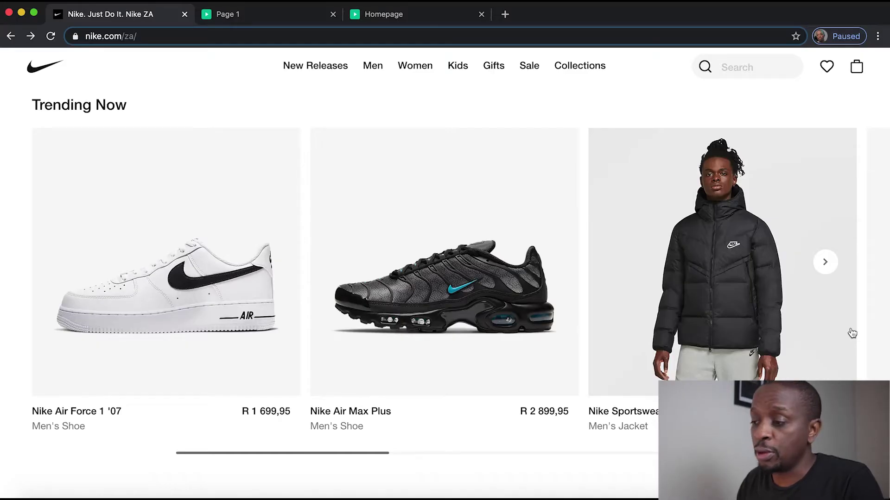
Scroll up and down through the Nike homepage sections
scroll(852, 333, up, 10)
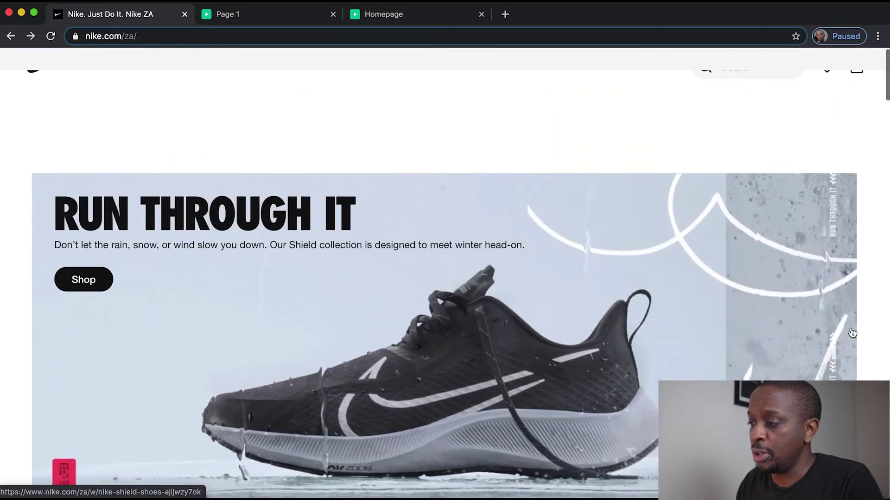
scroll(851, 333, down, 10)
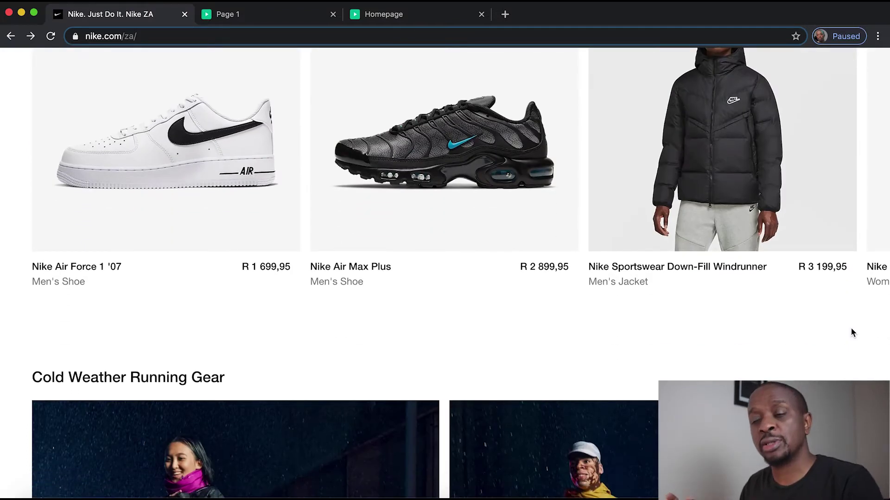
scroll(850, 327, up, 10)
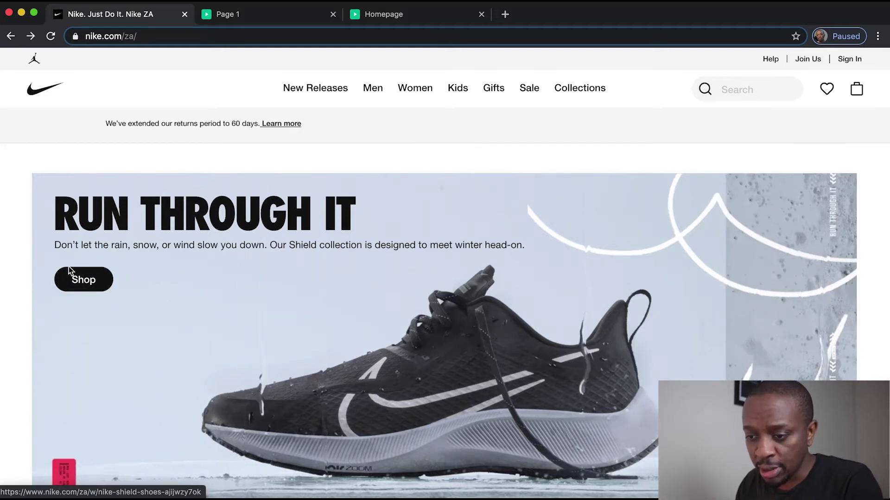
scroll(135, 363, down, 10)
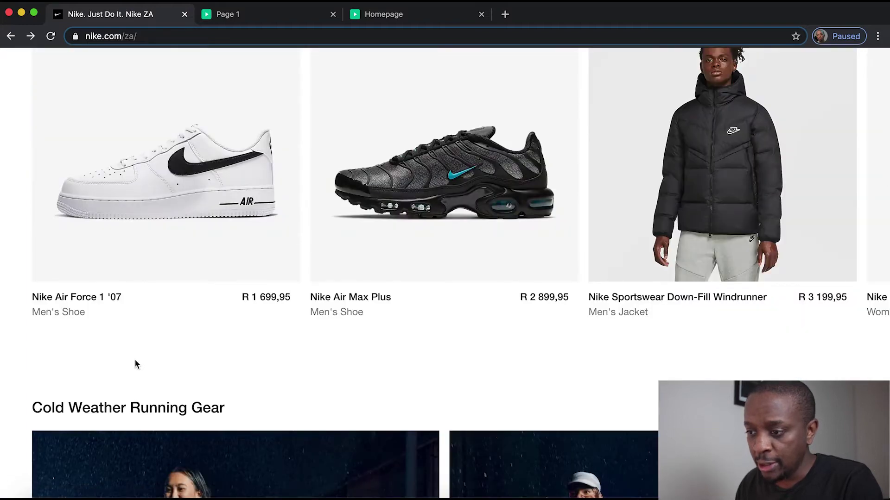
scroll(254, 242, up, 3)
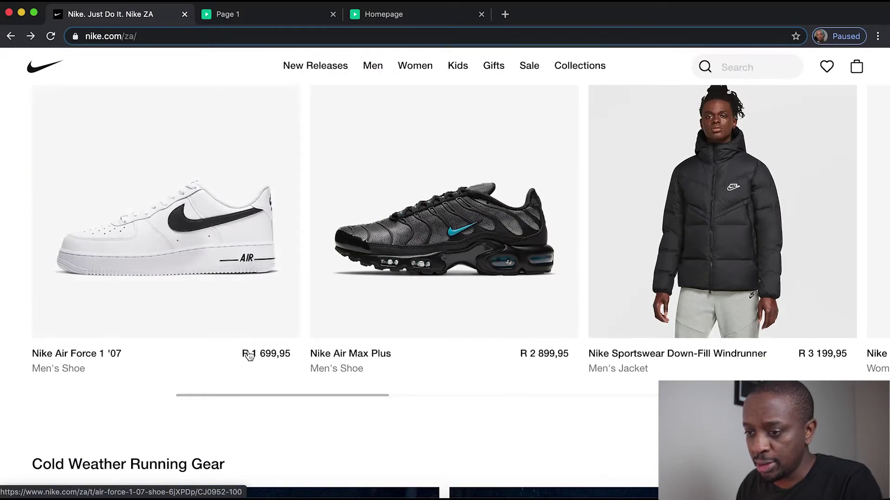
scroll(232, 324, down, 15)
scroll(223, 341, up, 6)
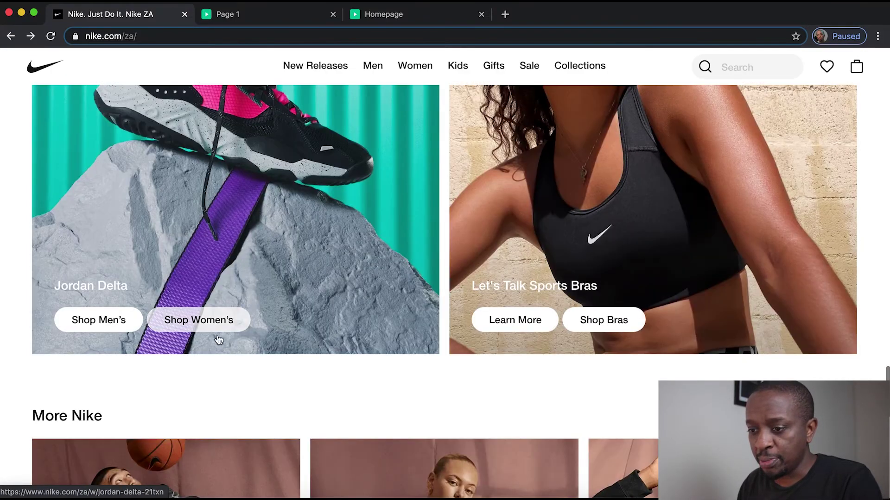
scroll(318, 321, down, 10)
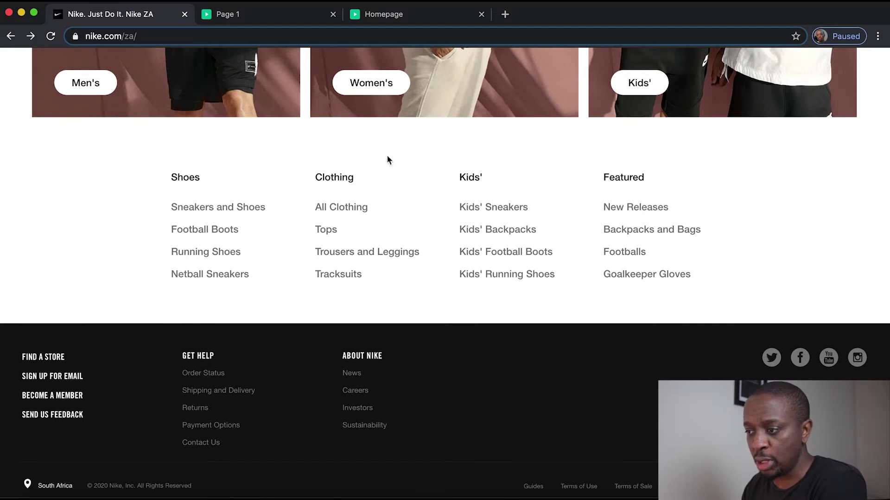
mouse_move(314, 185)
scroll(314, 186, up, 15)
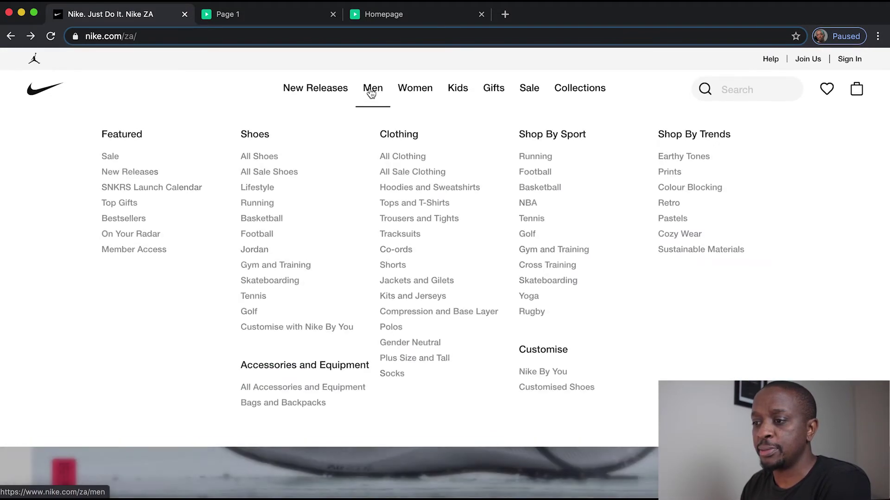
Go to the Men page and scroll through its sections and back up
click(370, 91)
mouse_move(415, 89)
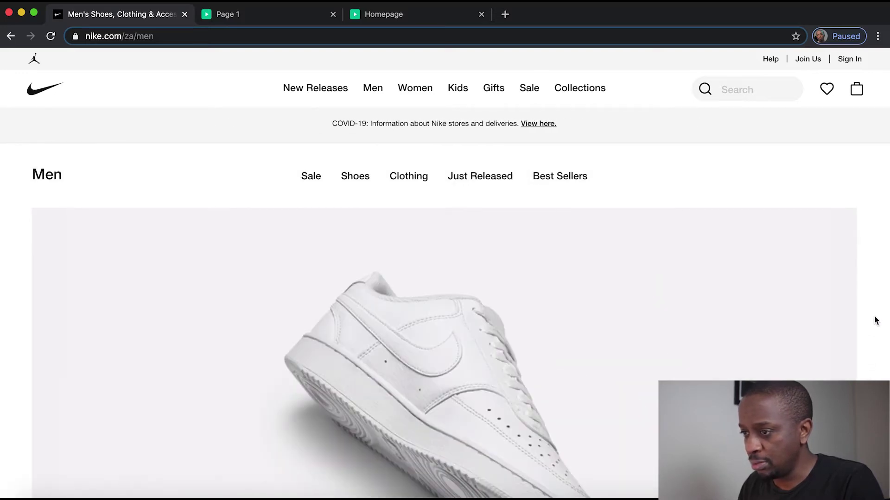
scroll(876, 321, down, 5)
scroll(876, 321, down, 8)
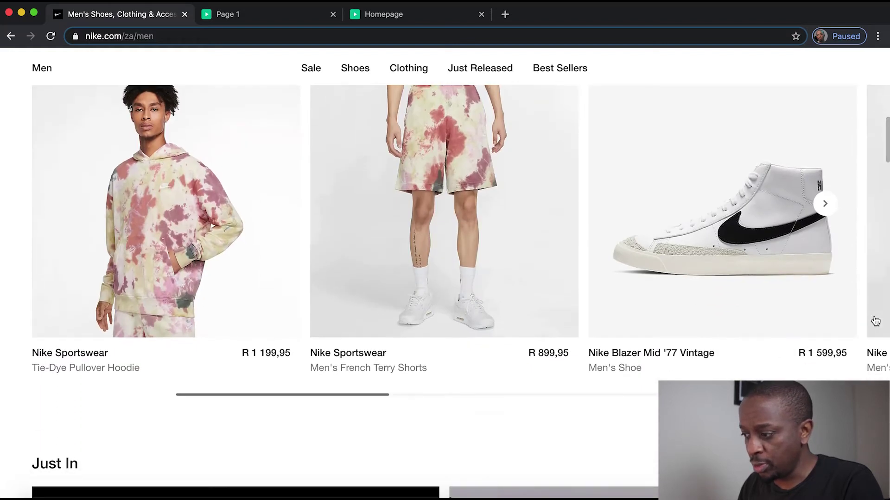
scroll(876, 321, down, 10)
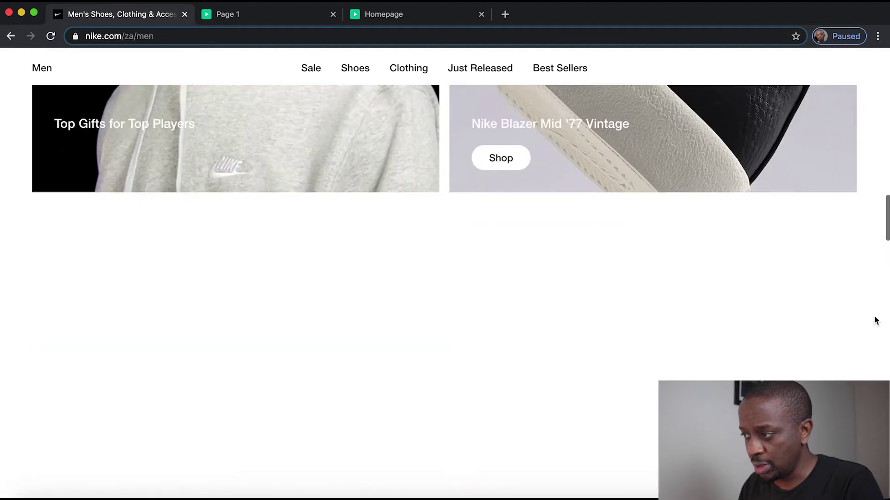
scroll(875, 321, down, 10)
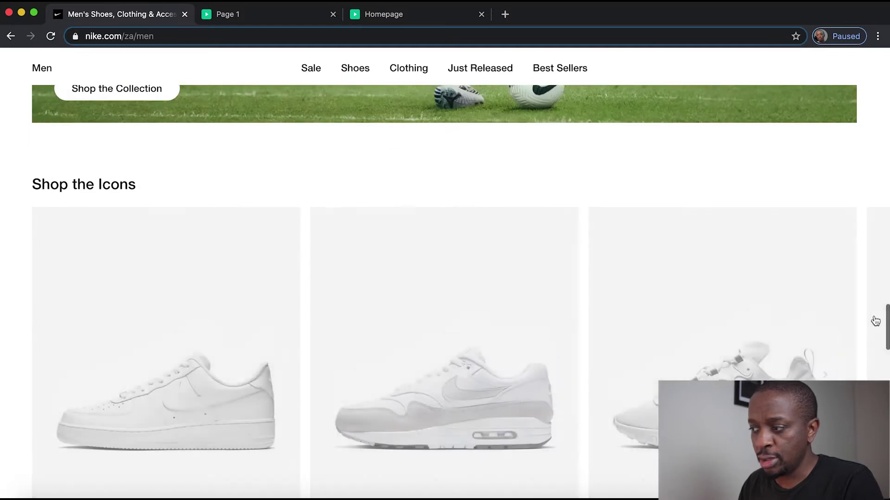
scroll(876, 320, down, 10)
scroll(876, 321, up, 9)
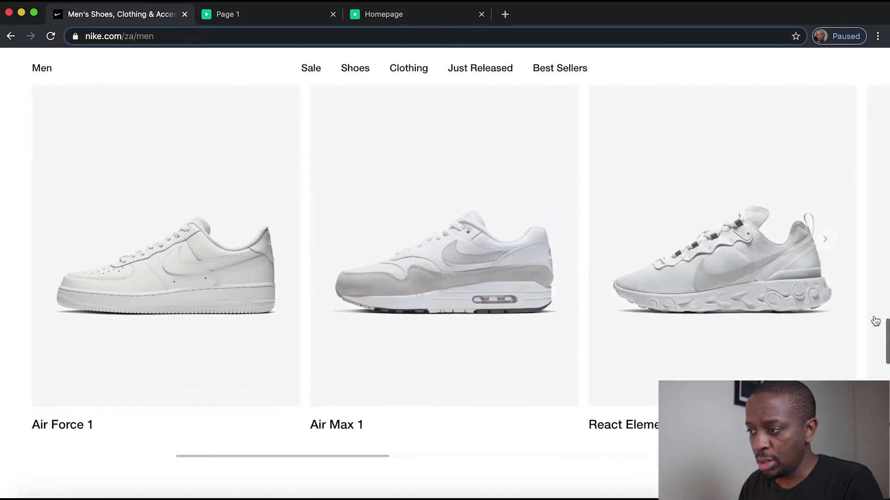
scroll(876, 321, up, 1)
scroll(876, 321, down, 1)
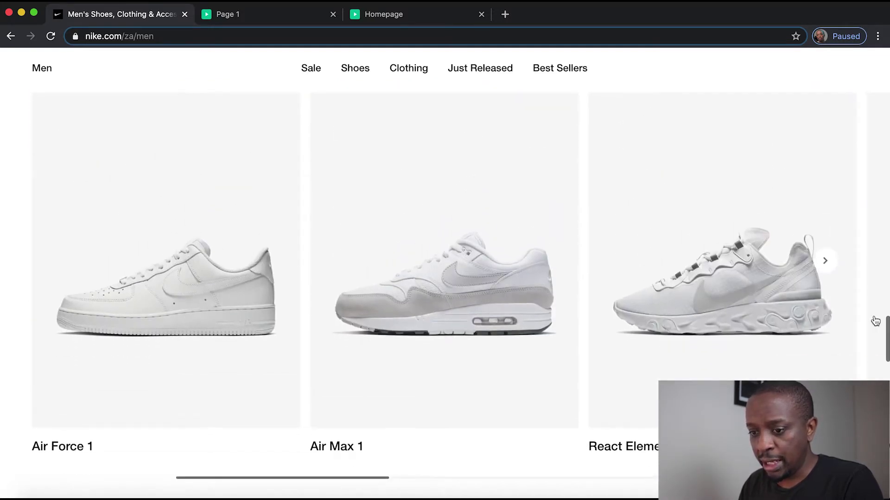
scroll(876, 321, up, 1)
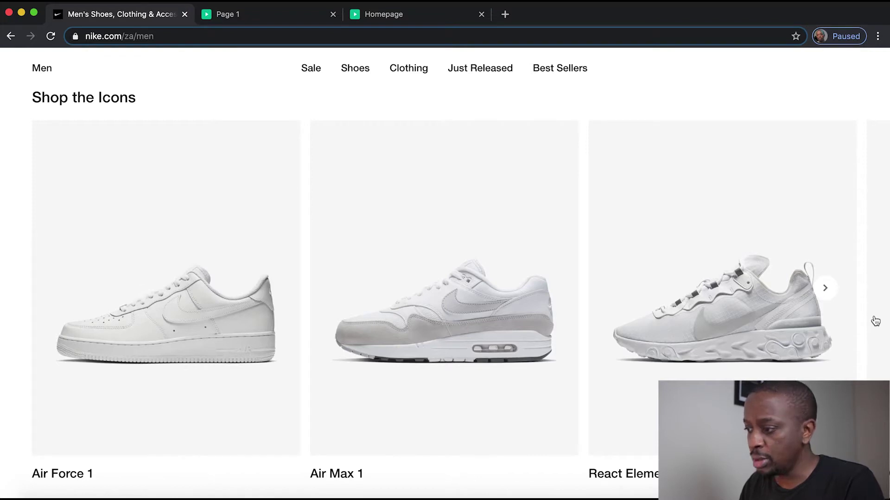
scroll(876, 321, down, 1)
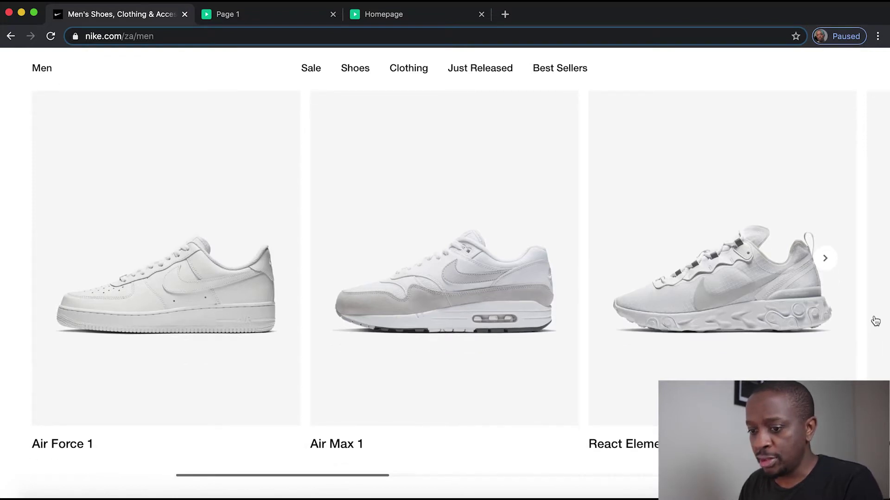
scroll(876, 321, down, 10)
scroll(875, 321, down, 10)
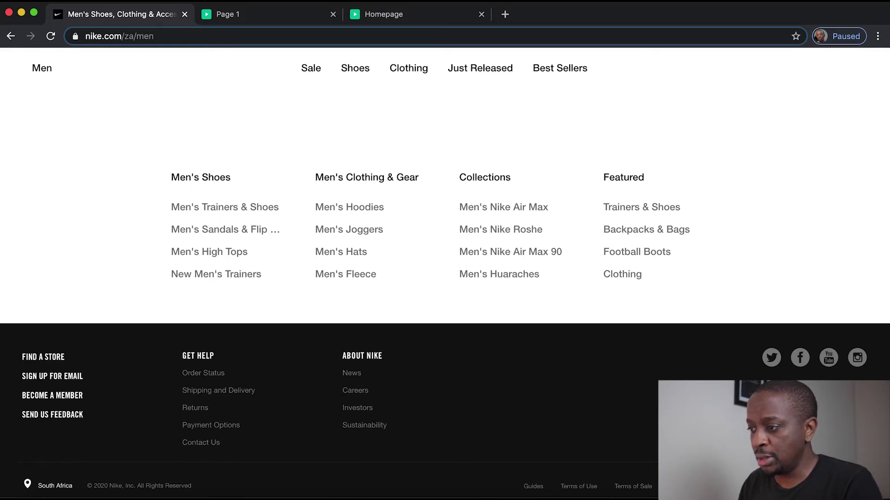
scroll(830, 155, up, 10)
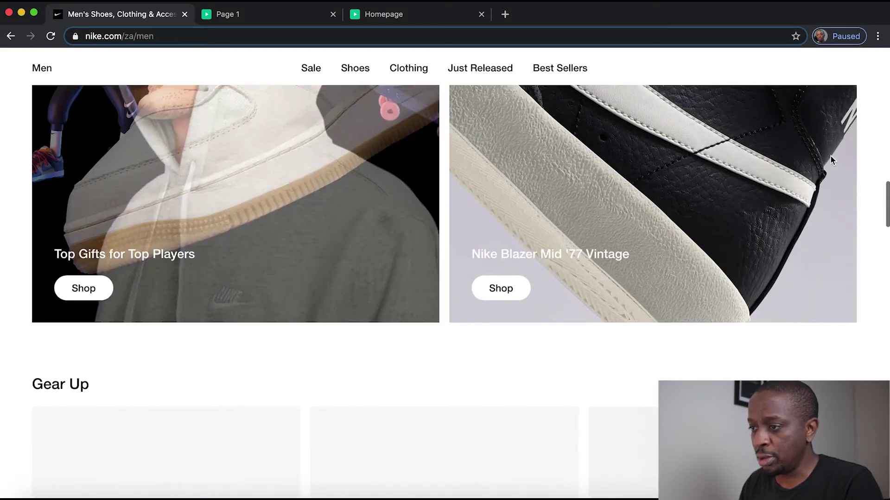
scroll(626, 197, up, 15)
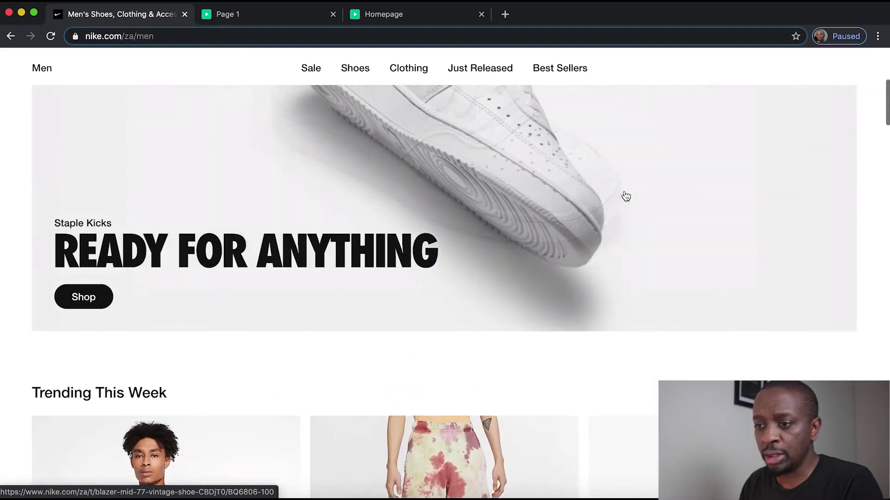
scroll(625, 196, down, 10)
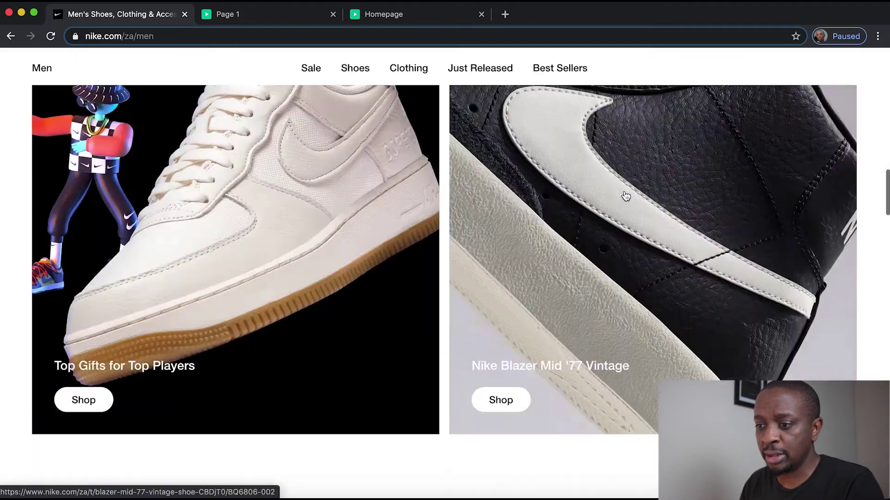
Open the Nike ZoomX SuperRep Surge page, browse its details, and reload it to the top
click(152, 290)
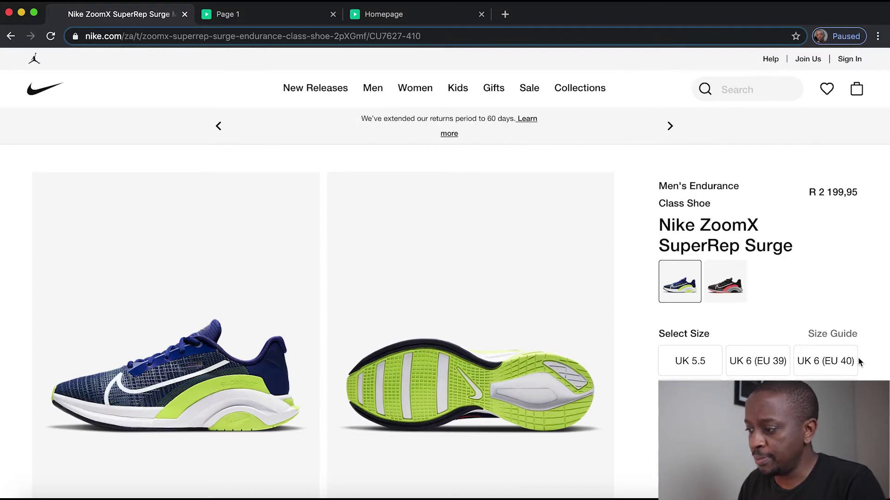
scroll(857, 357, down, 5)
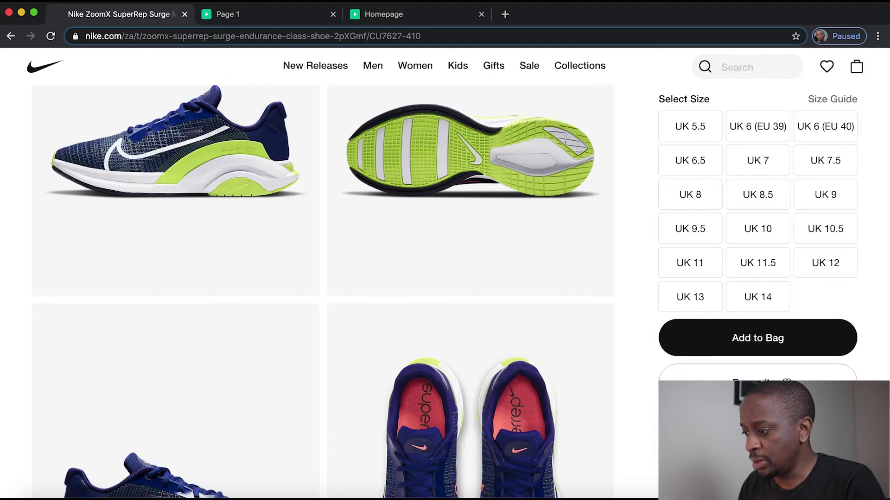
scroll(458, 273, down, 14)
scroll(457, 273, up, 11)
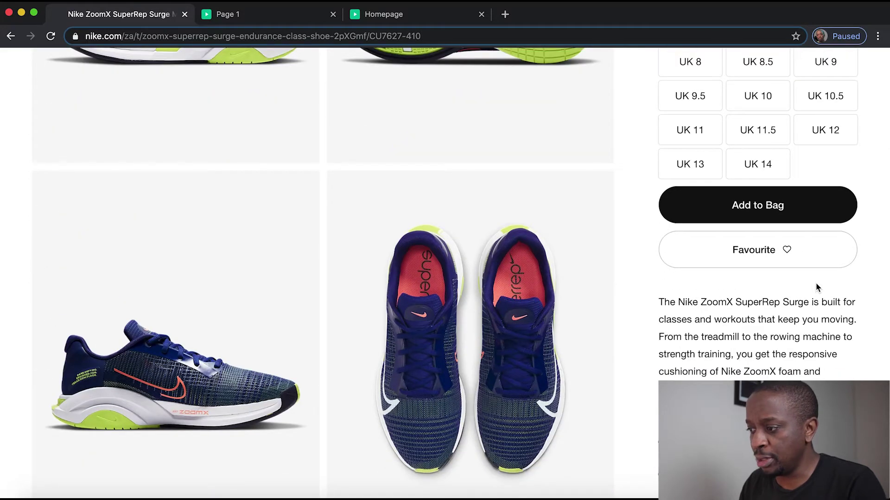
scroll(838, 366, down, 10)
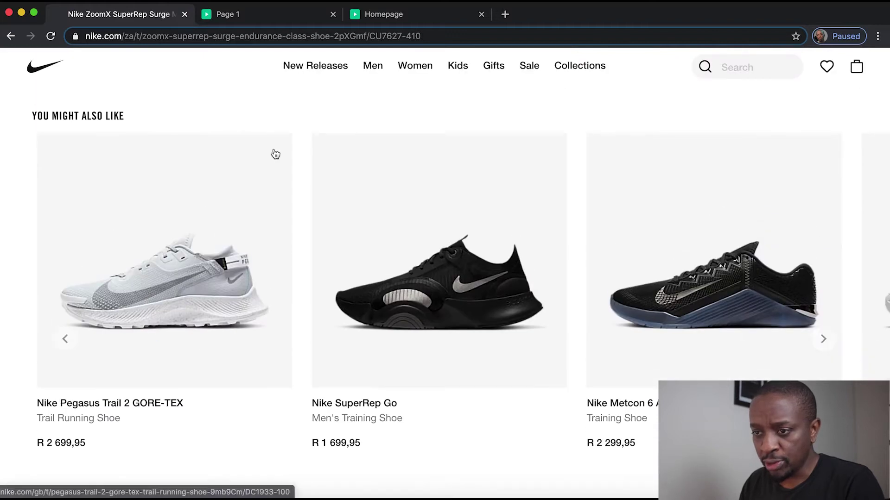
scroll(316, 433, down, 3)
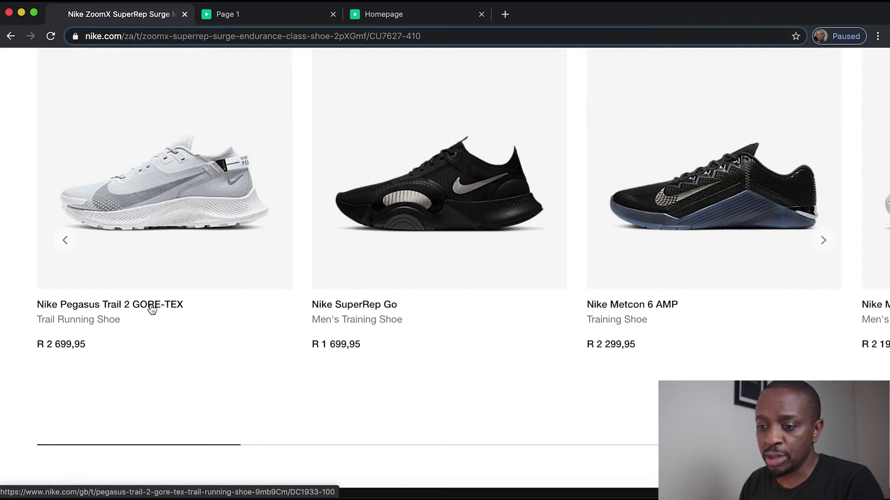
scroll(437, 369, down, 5)
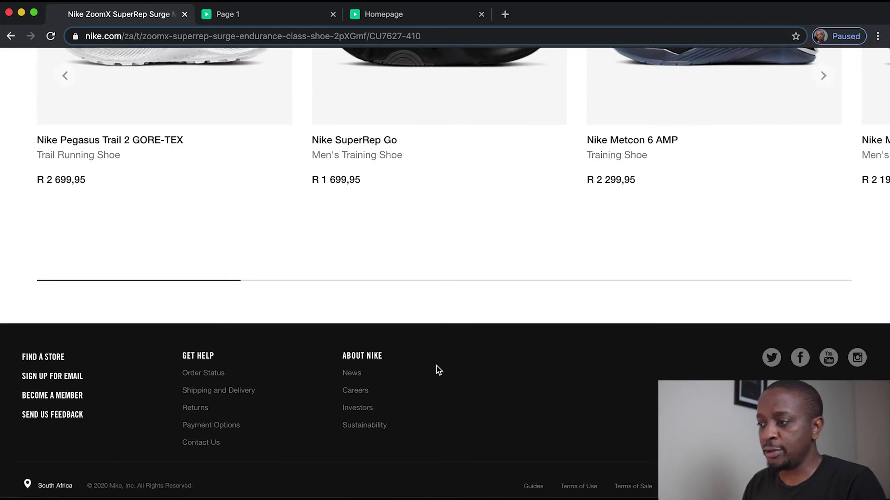
key(super+r)
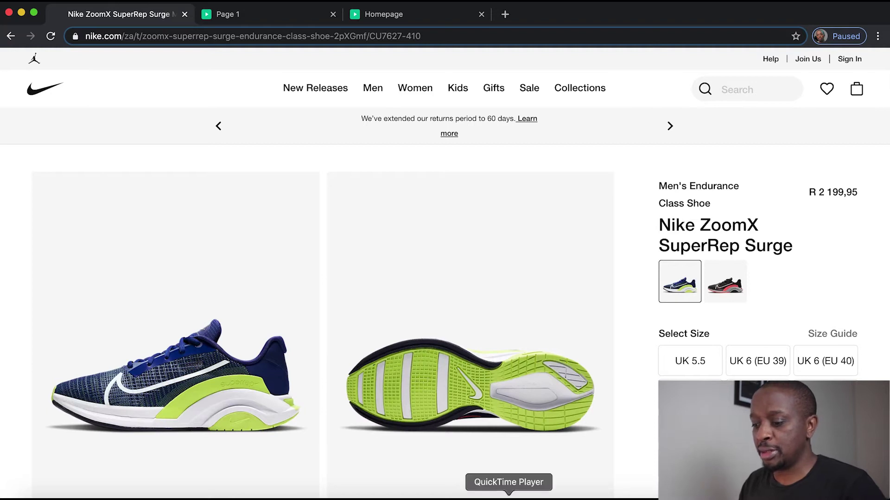
Back in Axure, select the Homepage header widgets and make them a master named 'Header 1'
click(476, 499)
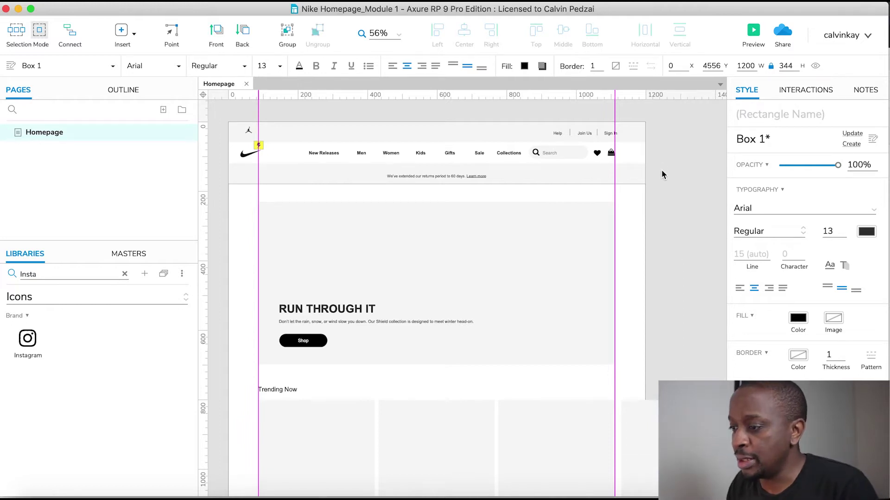
drag(667, 172, 215, 113)
right_click(483, 137)
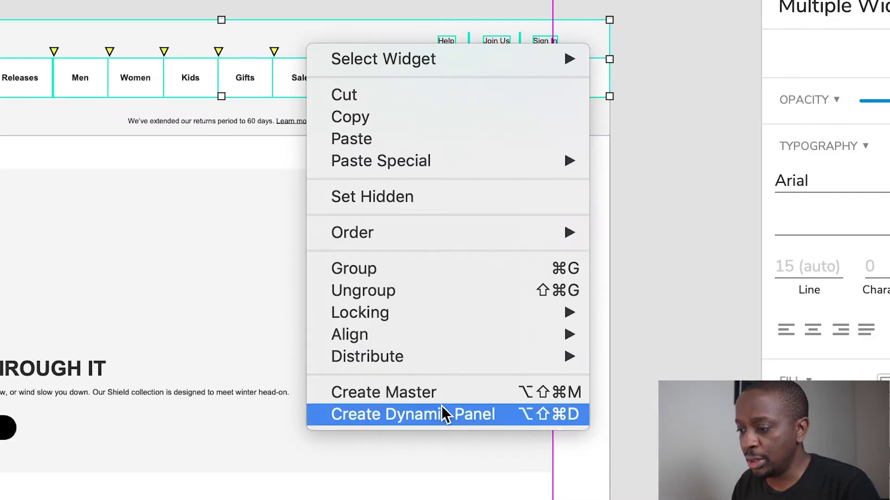
click(435, 394)
text(Header)
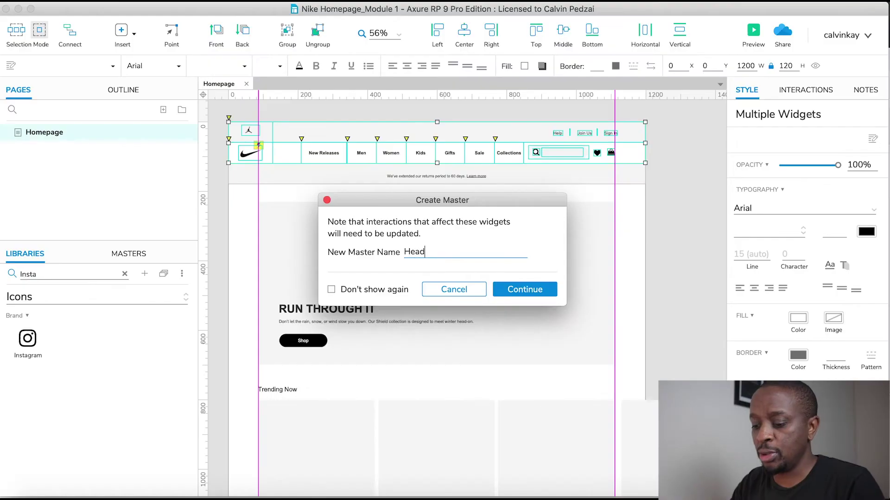
text( 1)
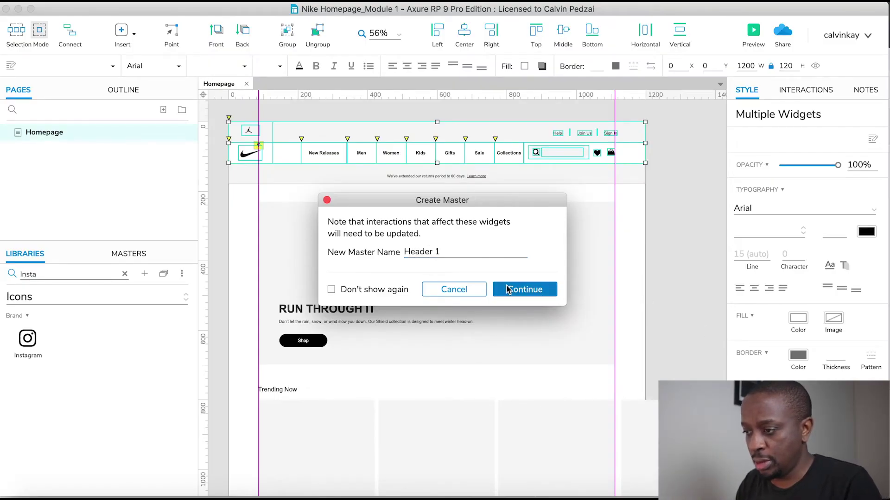
click(507, 289)
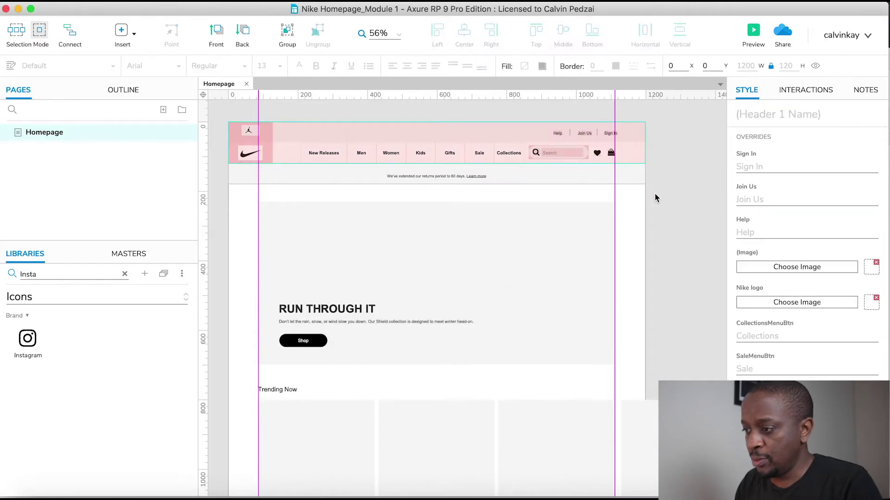
Turn the returns-period banner row into a master, fixing its name to 'HeaderSliderRibbon'
drag(659, 188, 223, 165)
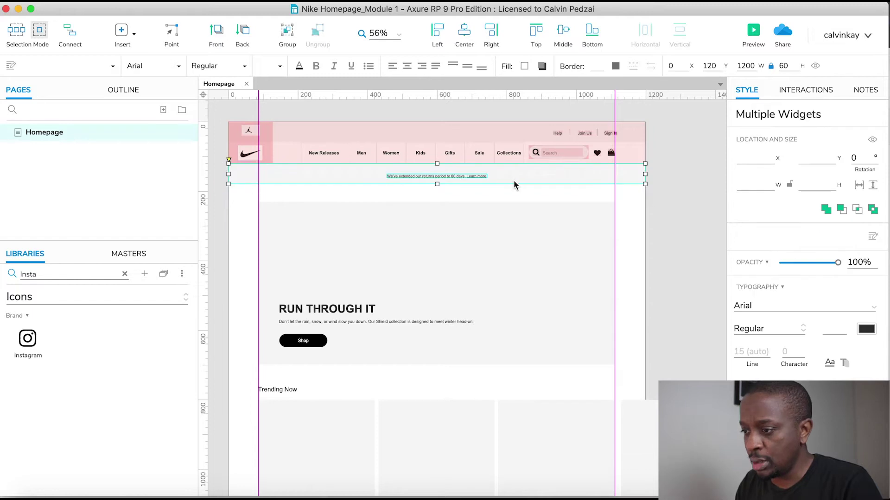
right_click(514, 184)
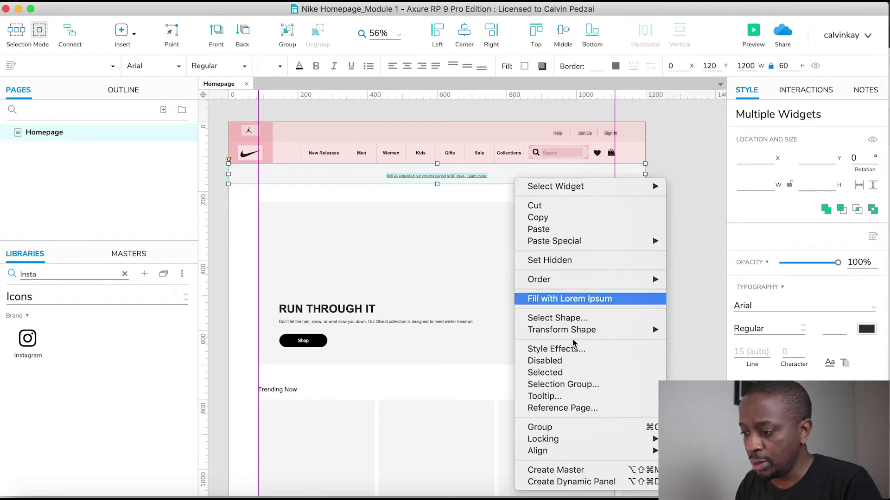
click(548, 470)
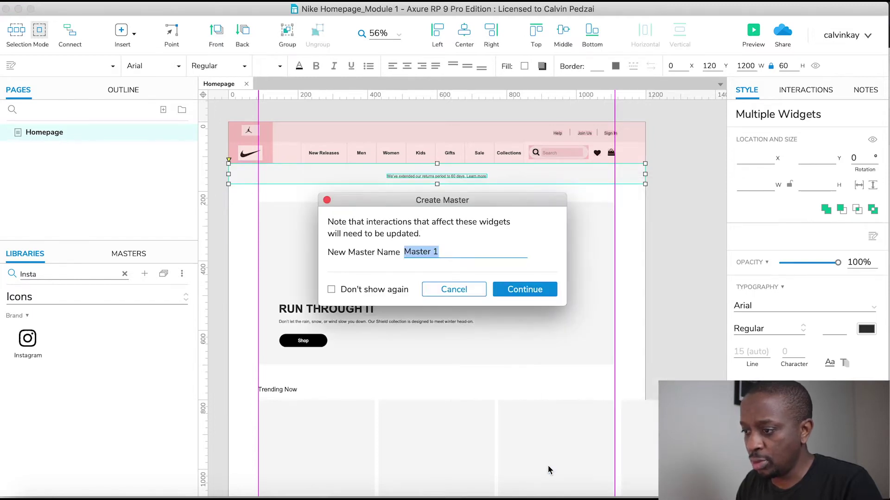
text(Head)
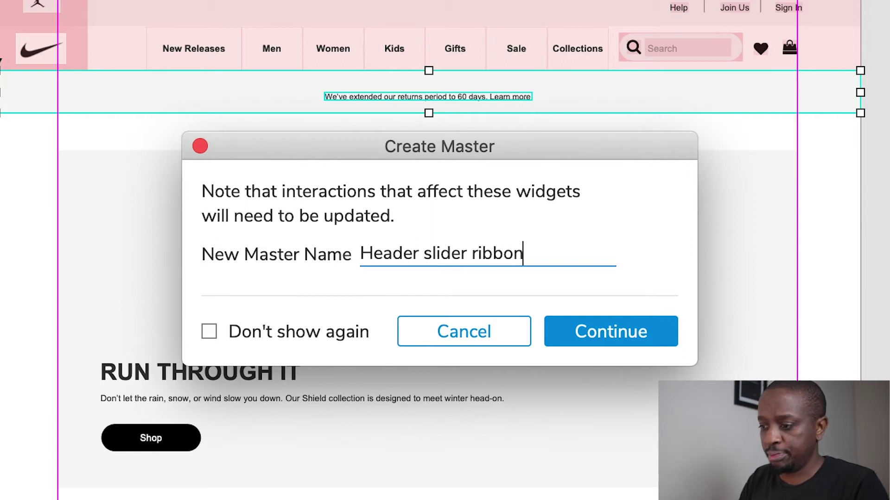
click(424, 254)
key(BackSpace)
key(BackSpace)
text(S)
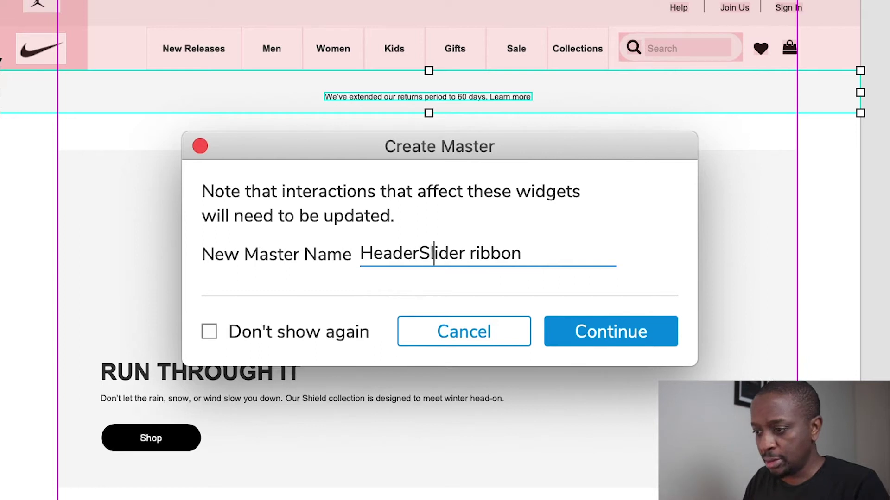
key(Delete)
key(BackSpace)
text(R)
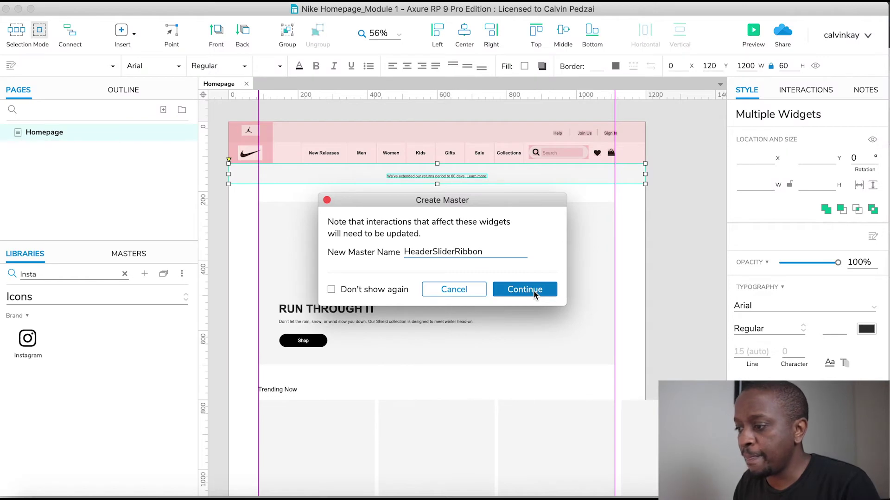
click(534, 291)
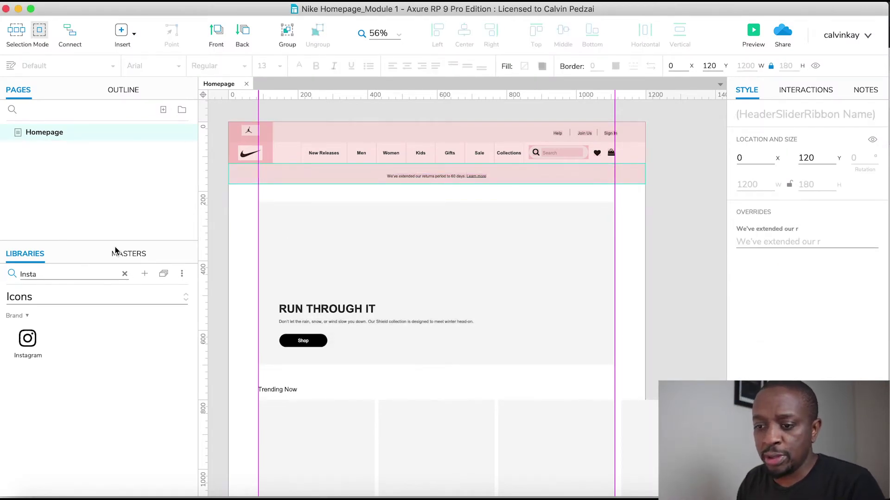
Clear the library search, show the Masters list, and select the hero Shop button
click(124, 274)
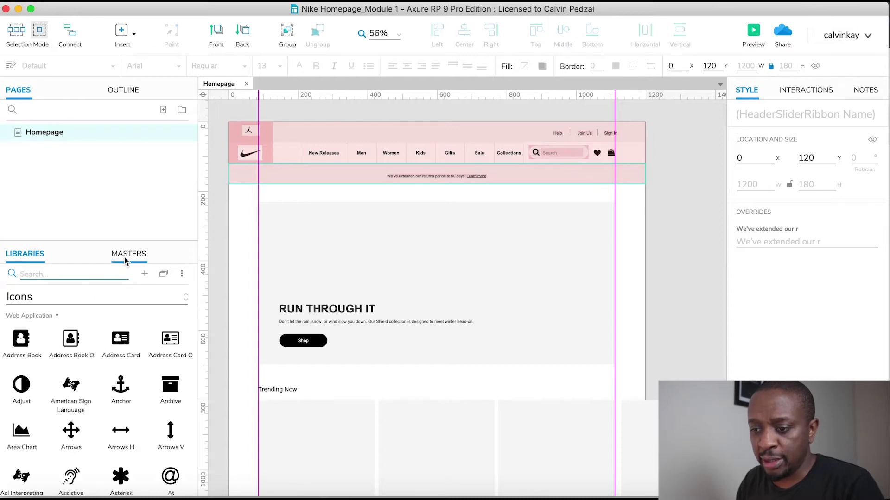
click(125, 260)
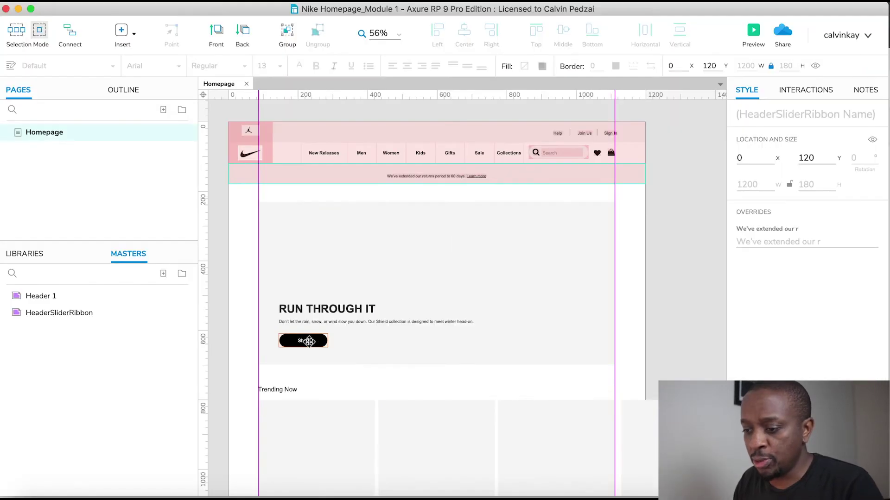
click(440, 290)
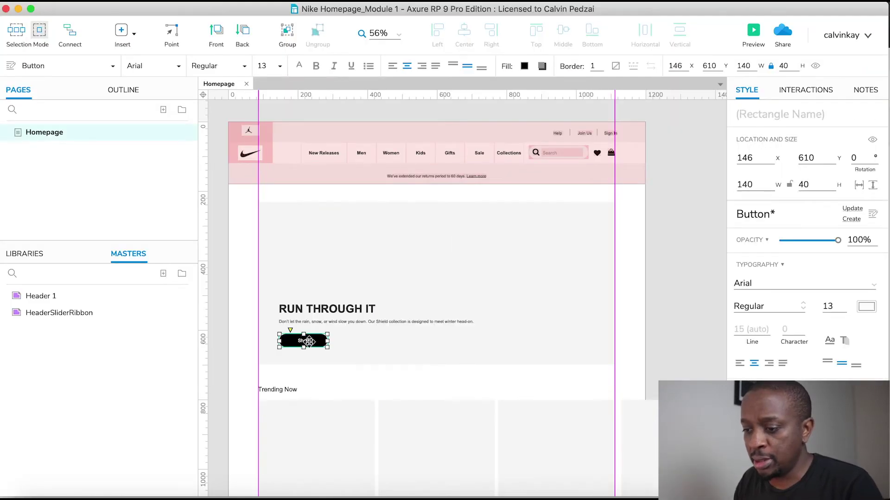
right_click(309, 342)
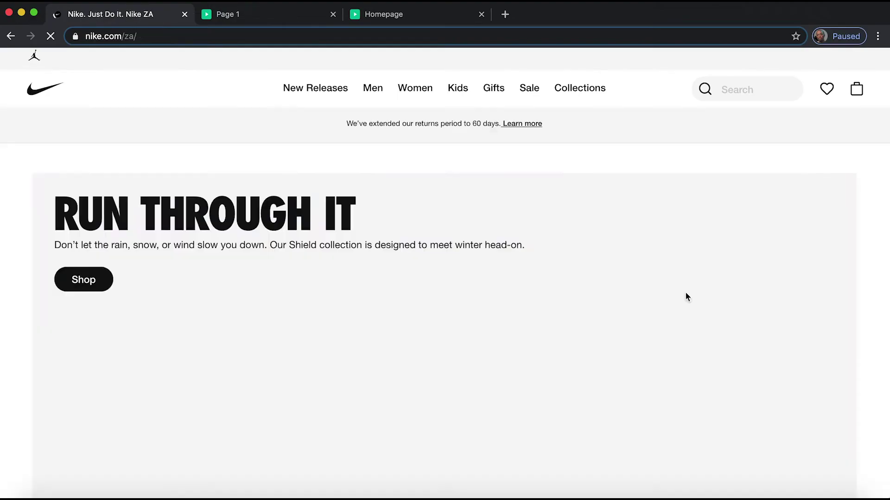
scroll(445, 279, down, 2)
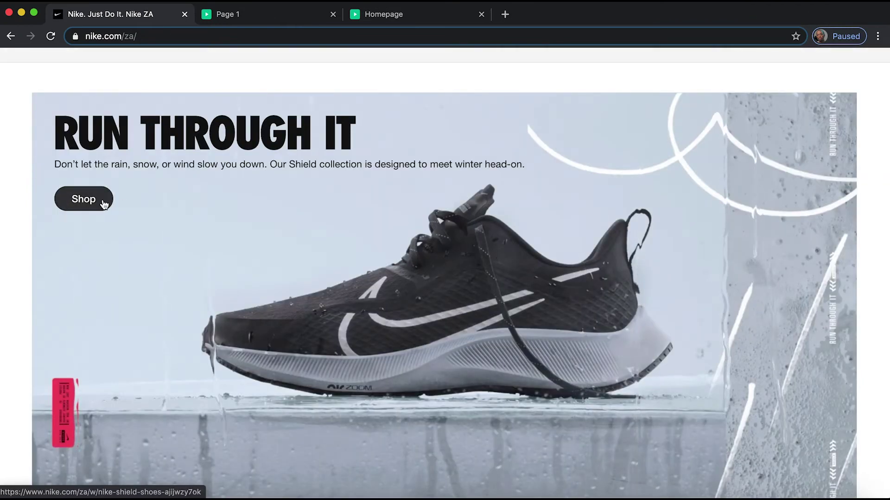
scroll(265, 224, down, 15)
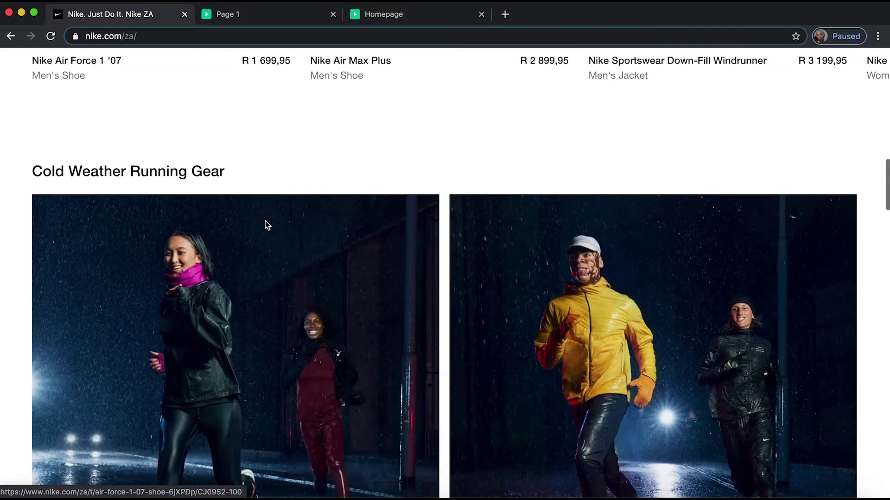
scroll(265, 225, down, 5)
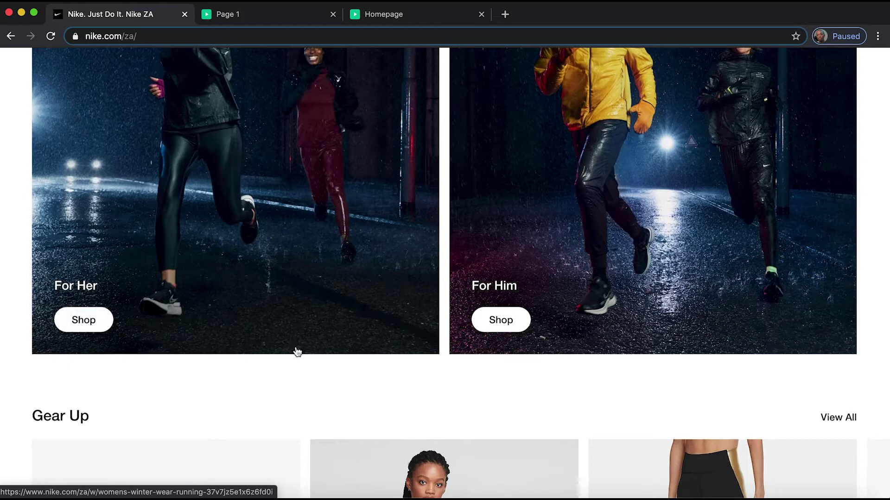
key(super+Tab)
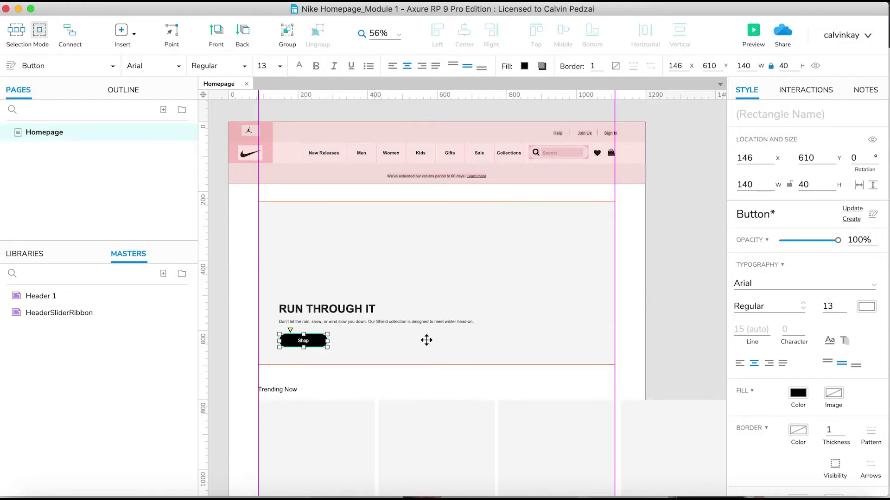
Duplicate the Shop button to its right with black #000000 text and white #FFFFFF fill
scroll(410, 340, up, 5)
scroll(394, 331, left, 3)
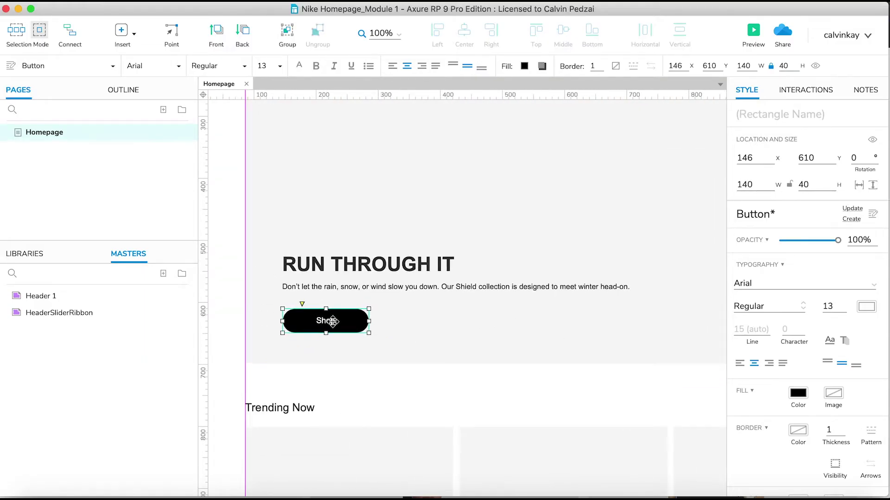
drag(322, 324, 424, 325)
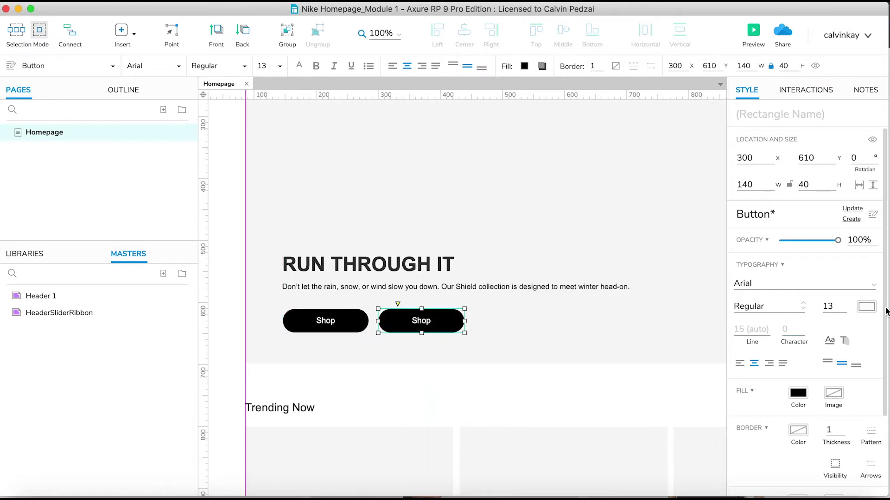
click(865, 307)
drag(766, 332, 721, 389)
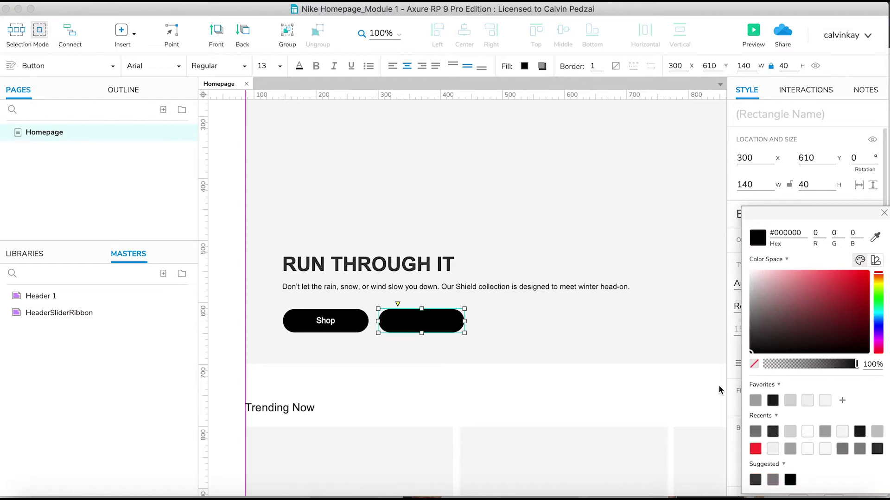
click(884, 214)
click(796, 390)
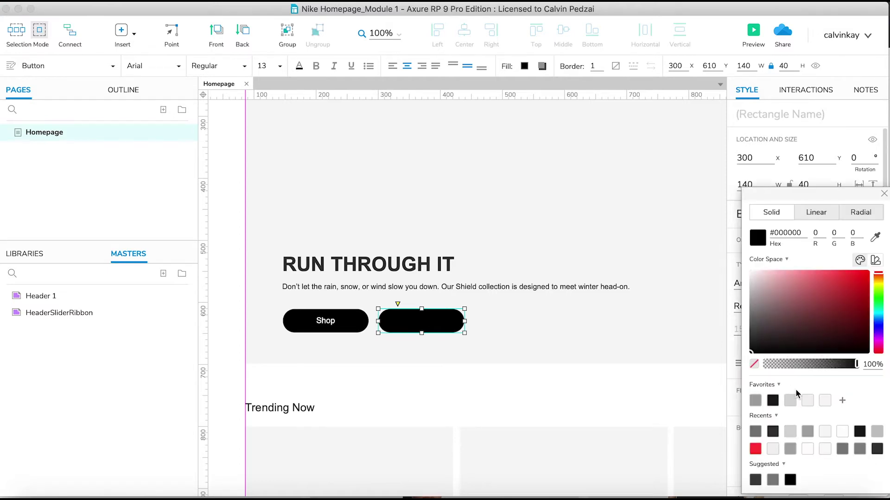
drag(760, 283, 686, 234)
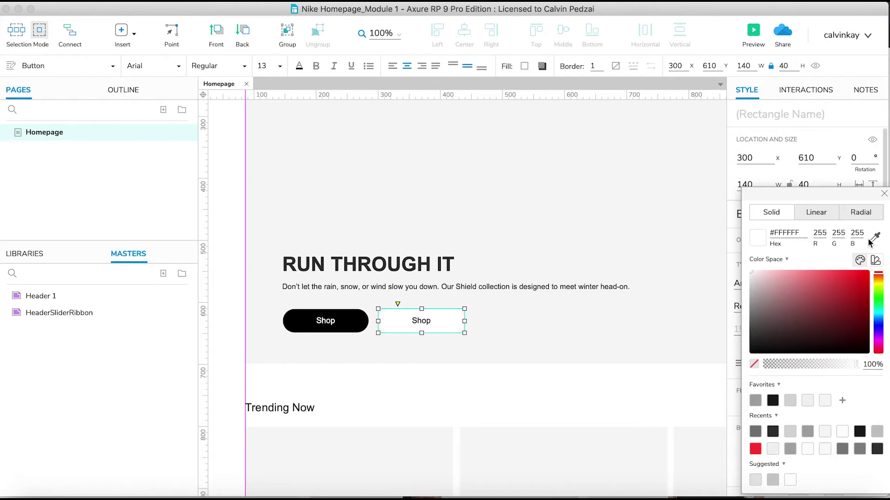
click(884, 195)
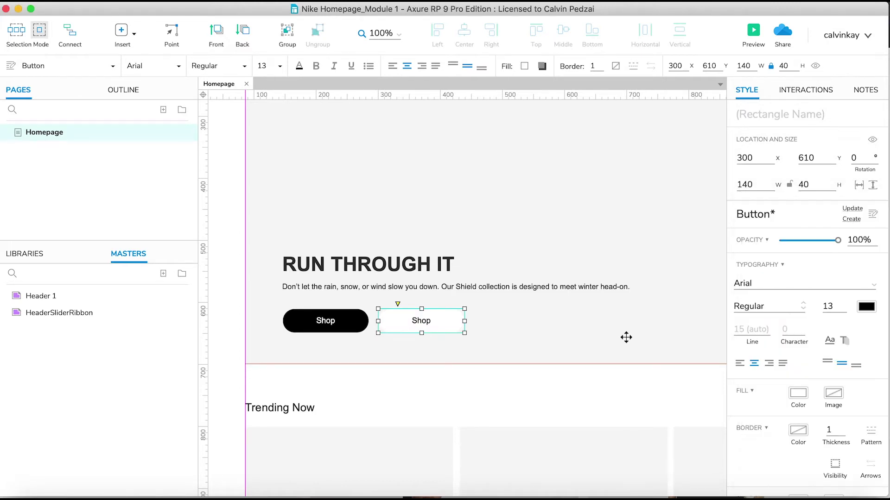
Check the Nike site for reference and return to the wireframe
key(super+Tab)
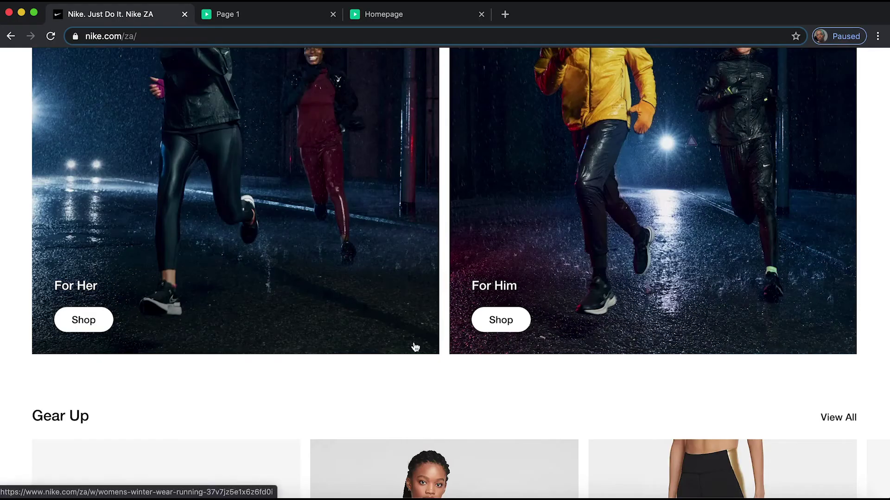
scroll(414, 347, down, 15)
scroll(415, 348, down, 3)
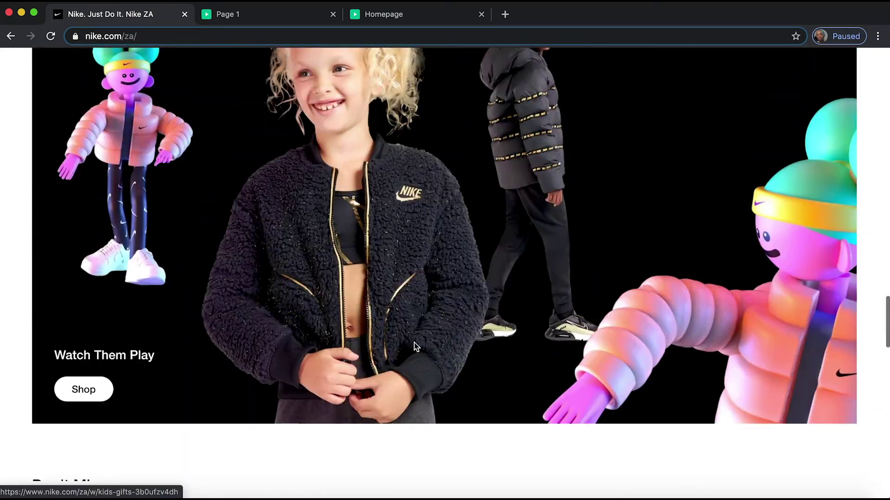
scroll(415, 348, up, 20)
scroll(415, 347, down, 4)
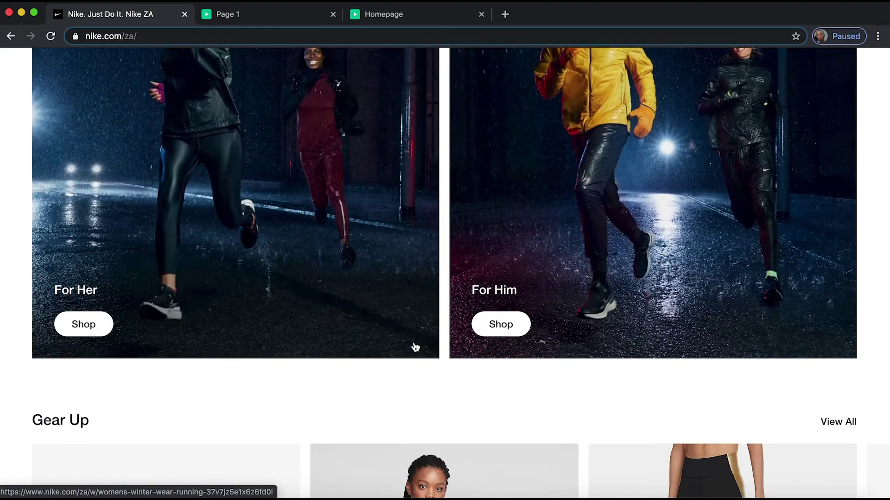
key(super+Tab)
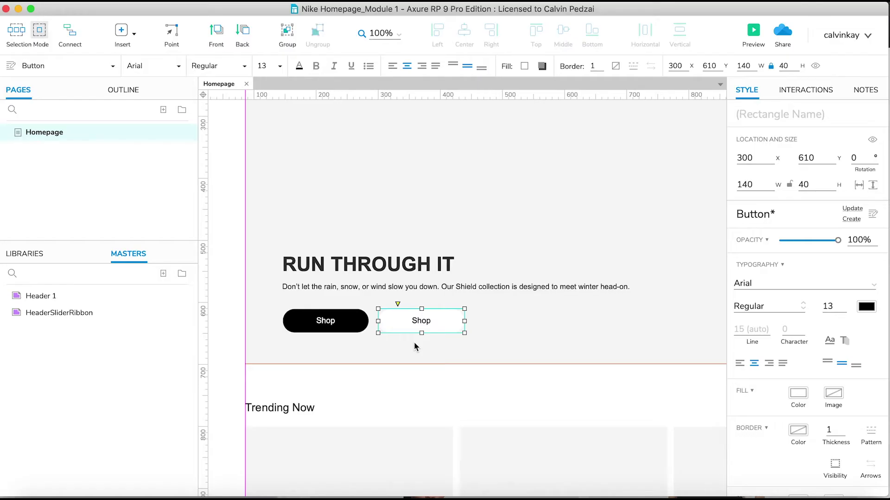
Set the white Shop button's border colour to light grey #D7D7D7
click(798, 430)
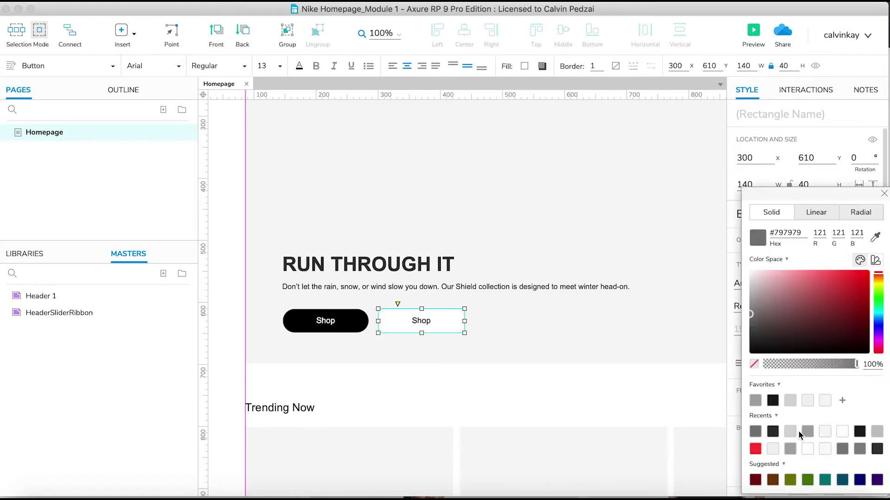
click(810, 402)
click(788, 402)
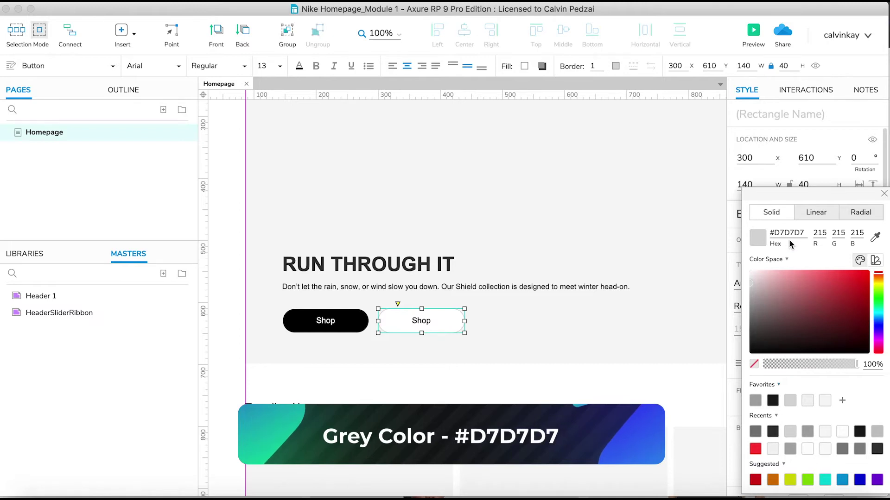
click(883, 195)
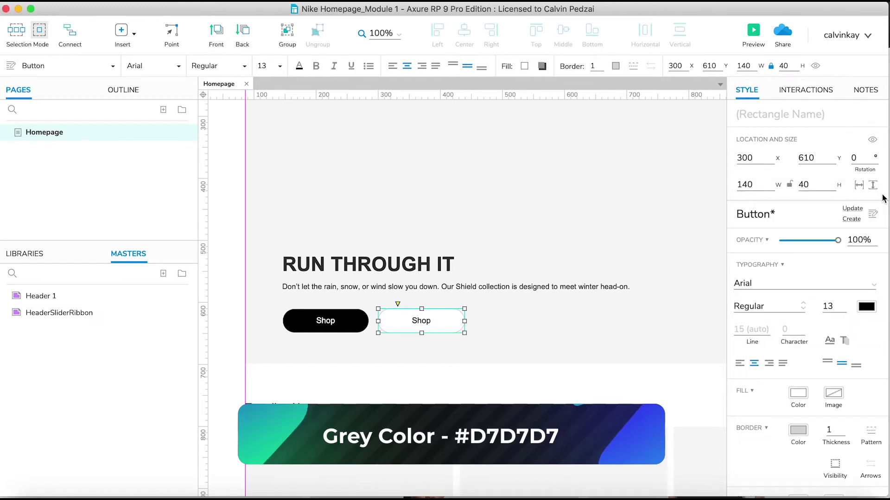
Select both the black and white Shop buttons together
click(510, 389)
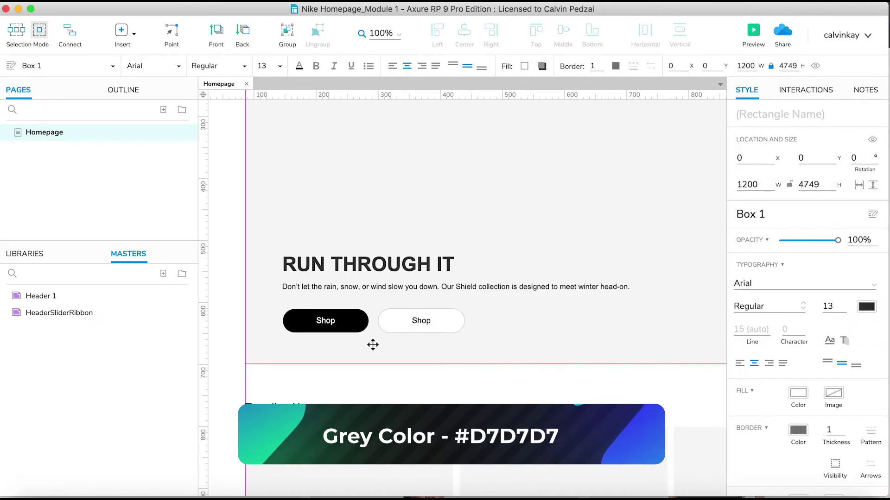
click(352, 324)
shift+click(422, 318)
Open Style Effects for both Shop buttons and enable a MouseOver opacity, trying 80%
right_click(409, 319)
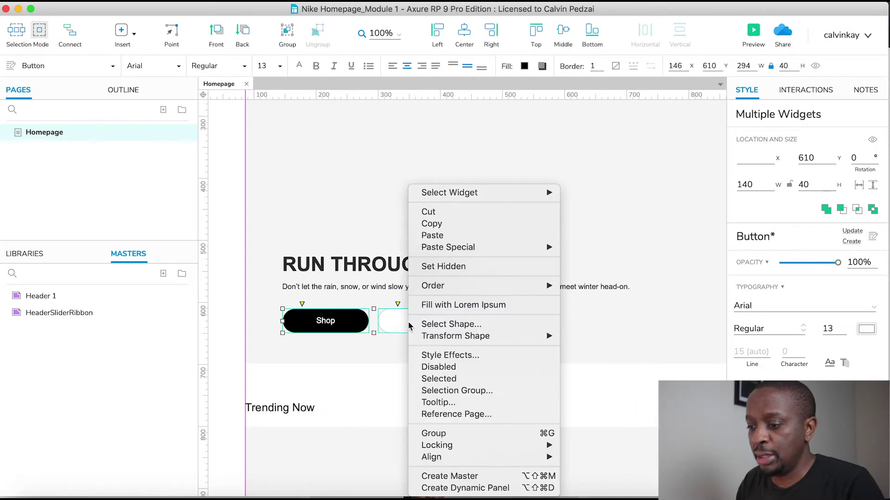
click(453, 360)
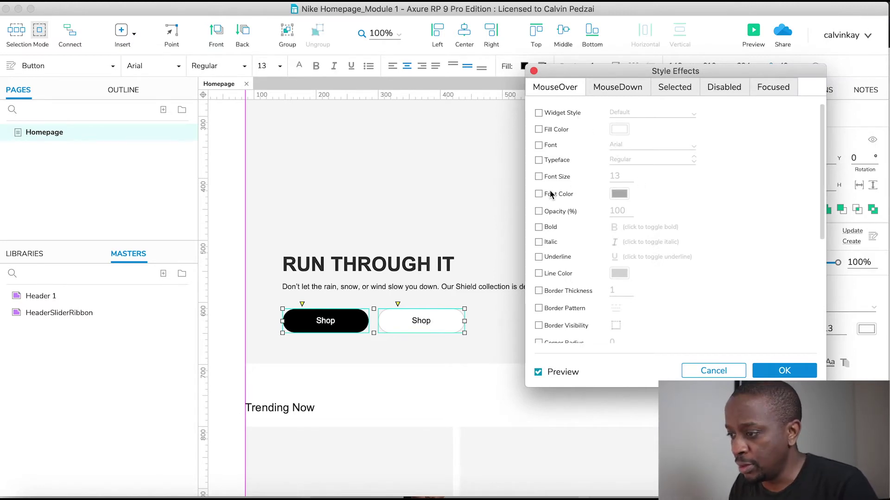
click(539, 212)
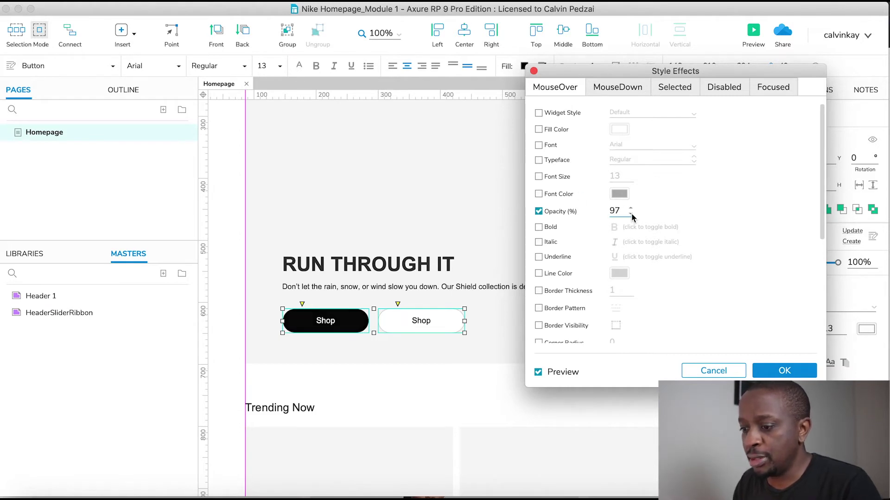
click(631, 213)
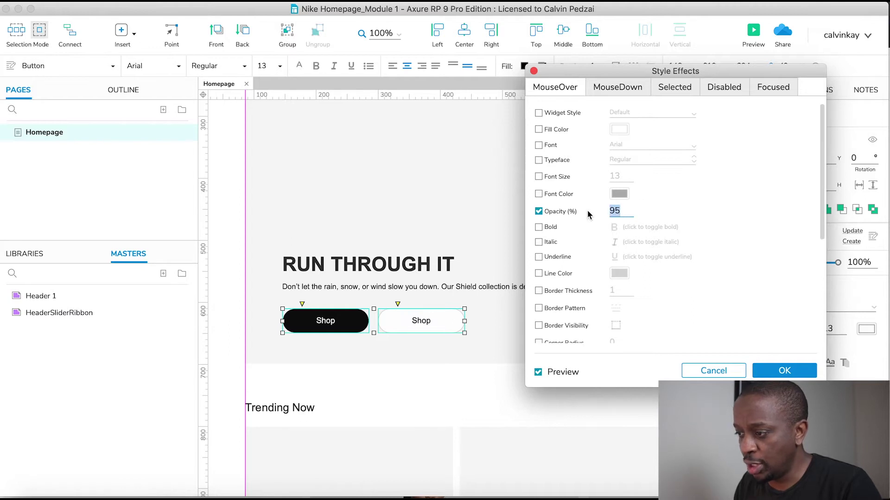
text(70)
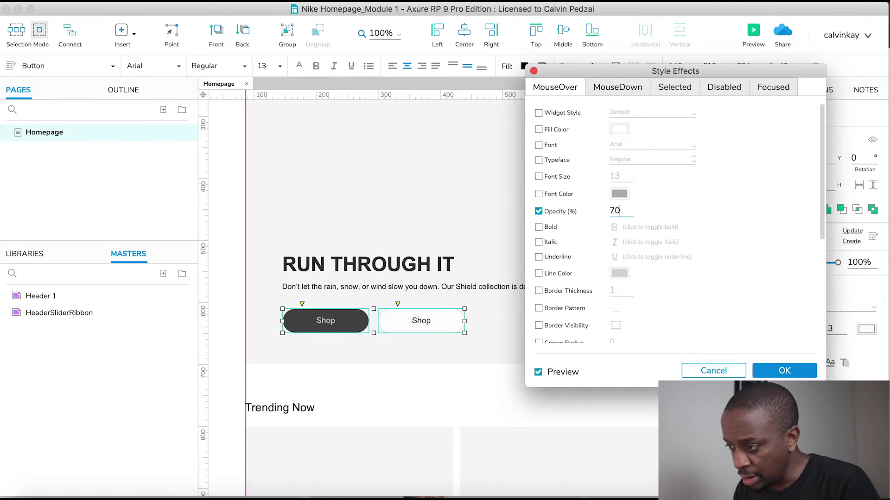
click(615, 210)
key(BackSpace)
text(8)
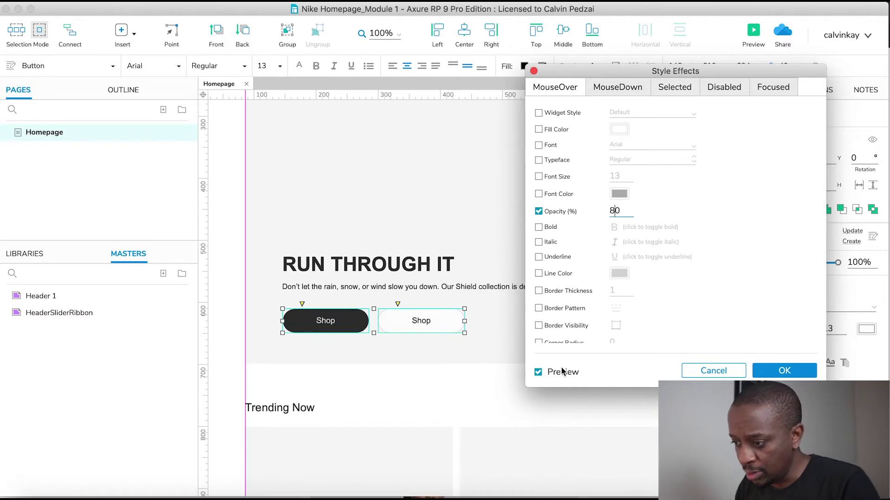
click(538, 372)
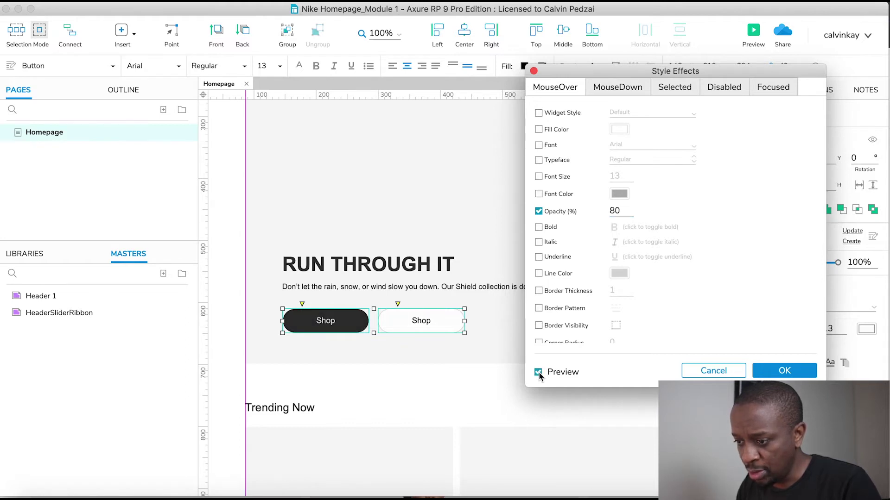
Change the MouseOver opacity to 70%, compare the preview, and apply the effect
double_click(615, 208)
click(615, 209)
key(BackSpace)
text(7)
click(537, 372)
click(538, 373)
click(537, 372)
click(537, 372)
click(538, 372)
click(538, 372)
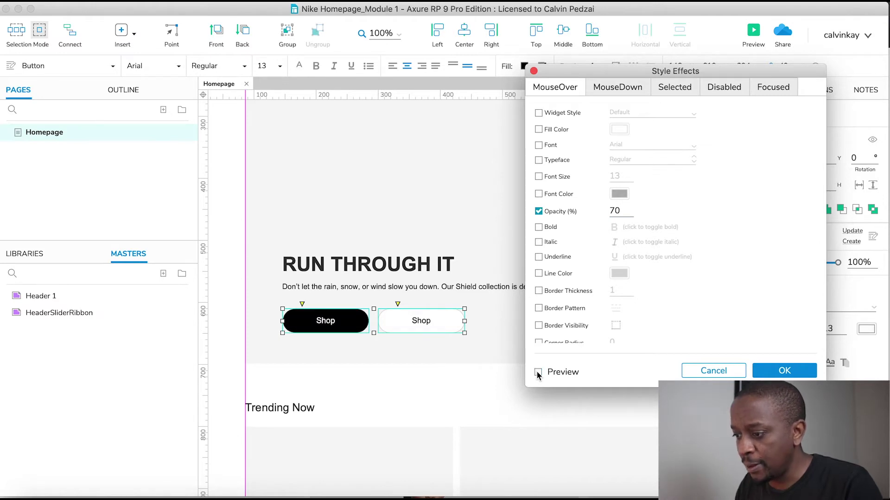
click(784, 371)
Make the black Shop button a master named 'BlackBtn'
click(475, 386)
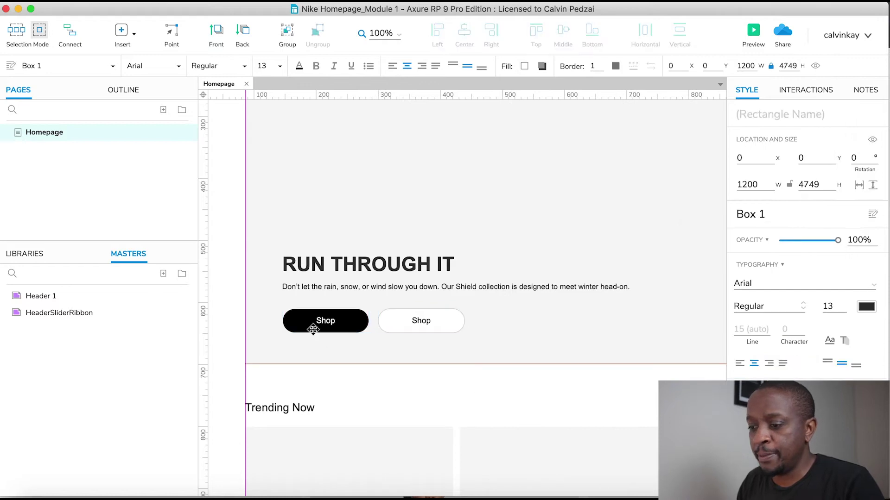
click(333, 323)
right_click(334, 323)
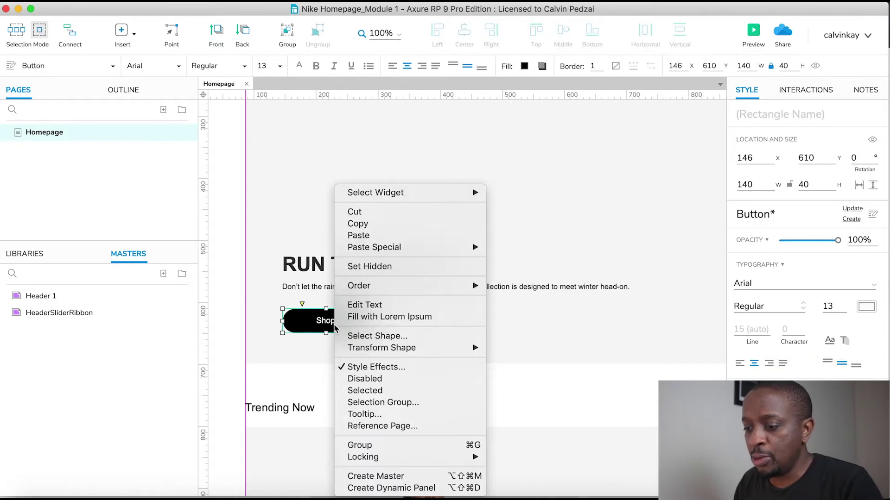
click(391, 476)
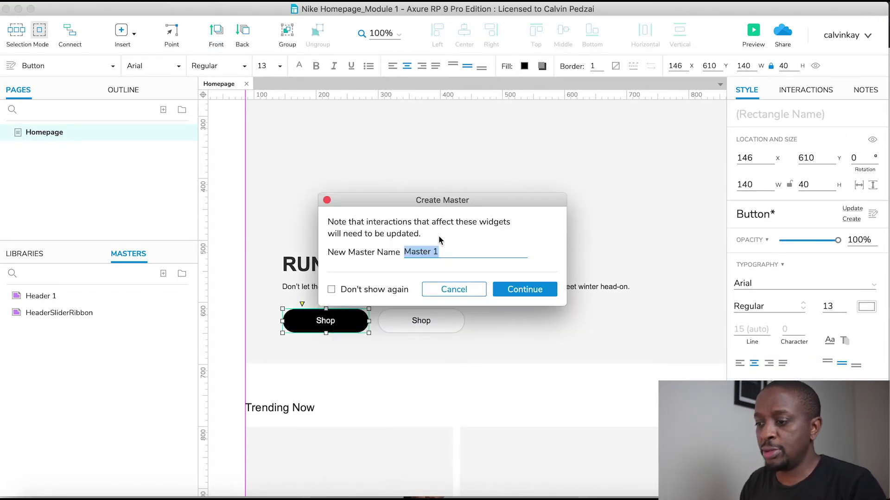
text(BlackBtn)
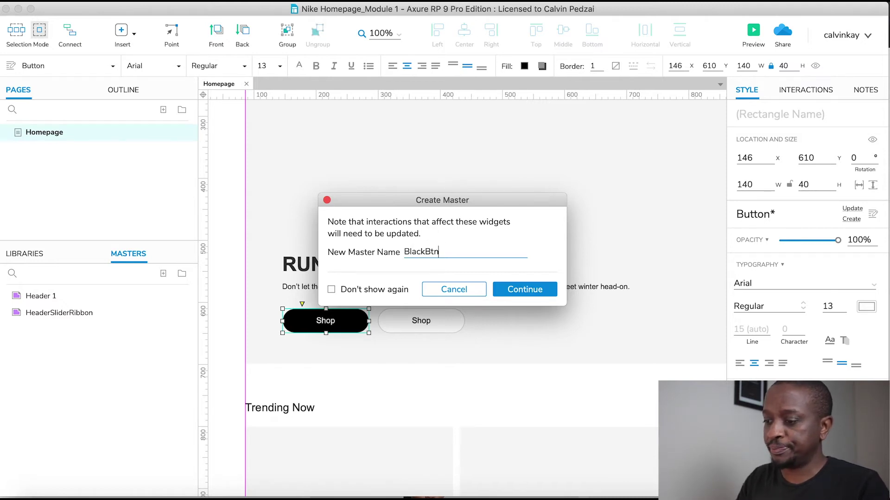
click(533, 291)
Make the white Shop button a master named 'WhiteBtn'
click(413, 314)
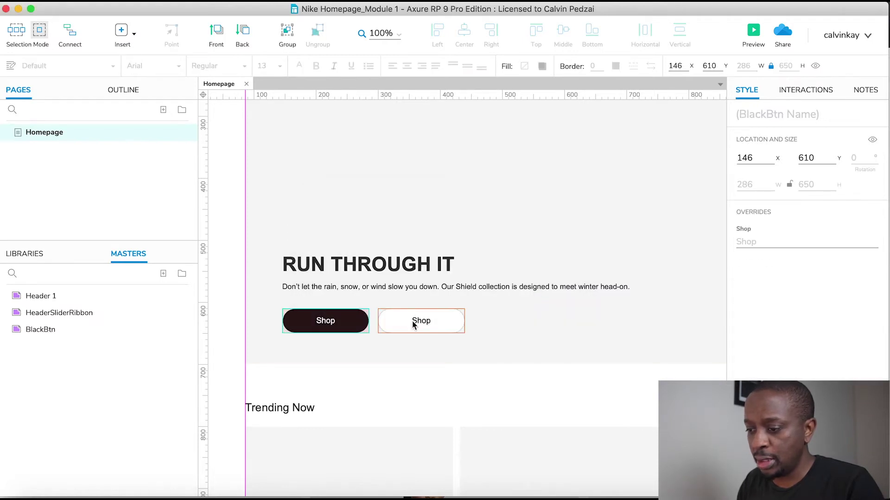
right_click(413, 321)
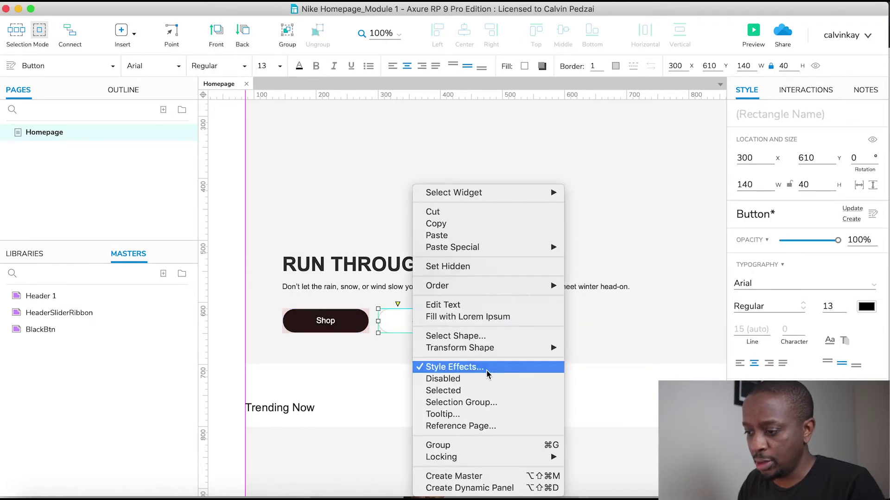
click(456, 477)
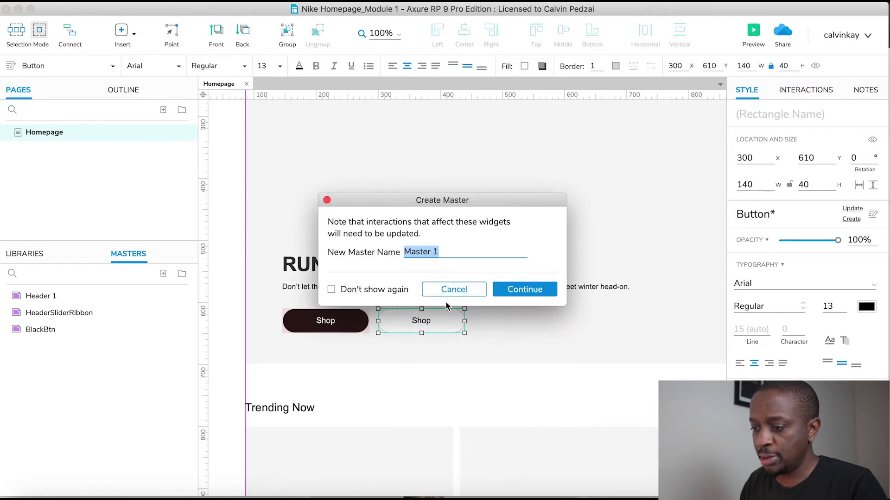
text(WhiteBtn)
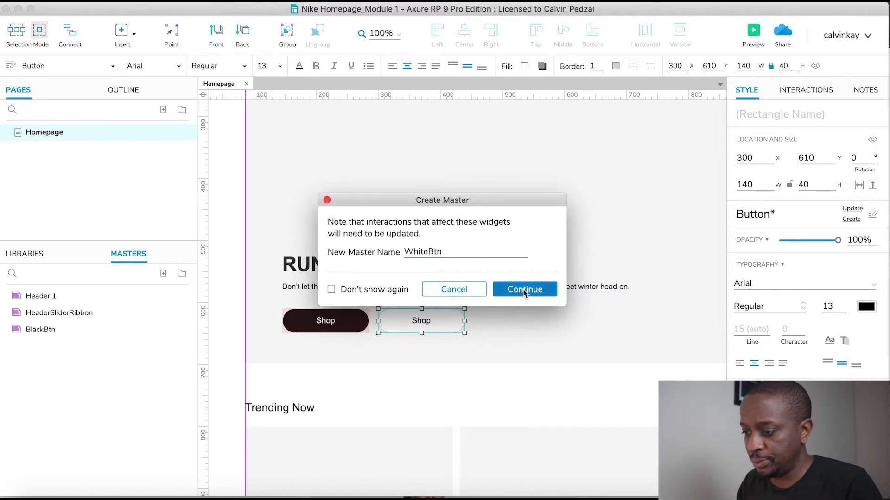
click(525, 290)
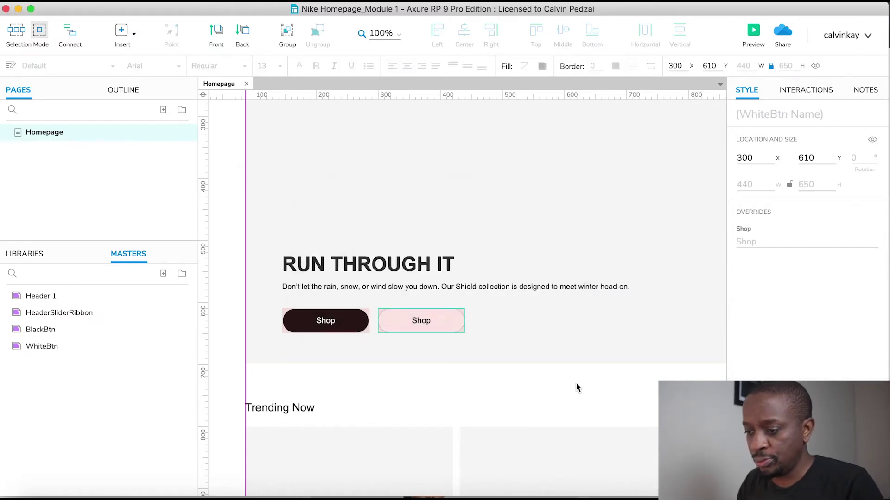
scroll(576, 385, down, 10)
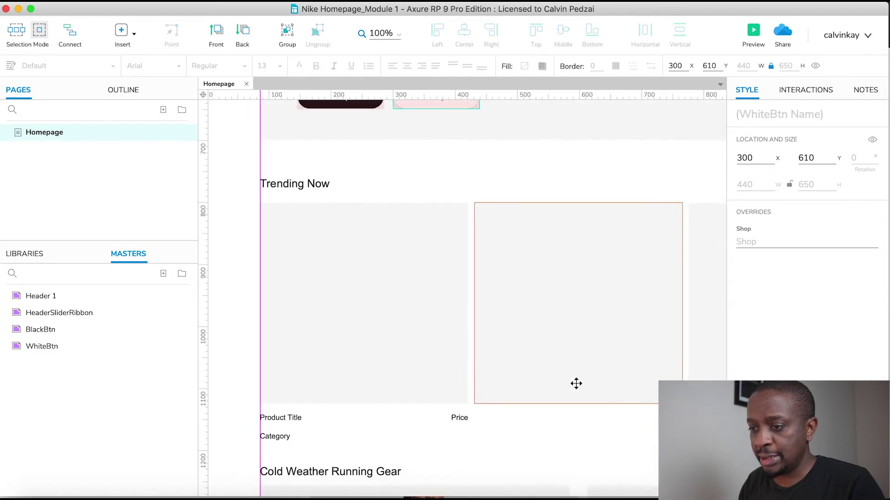
Widen the Price label leftward and right-align its text
scroll(576, 384, left, 3)
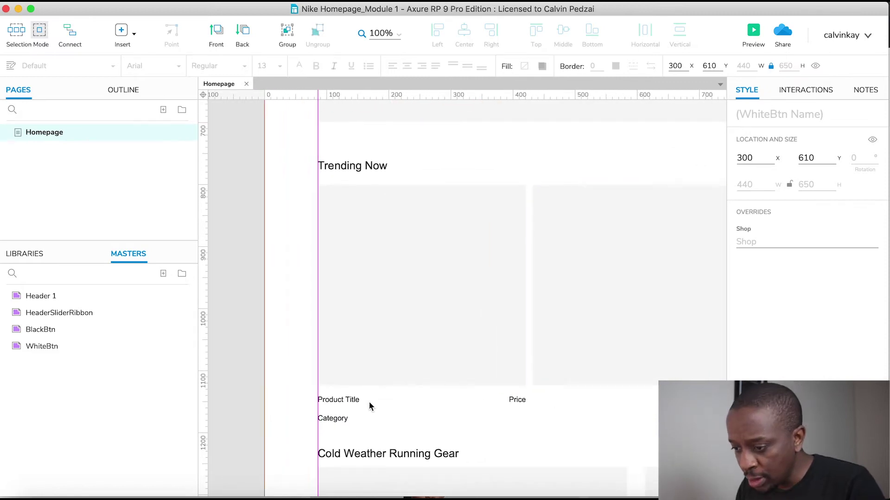
click(519, 400)
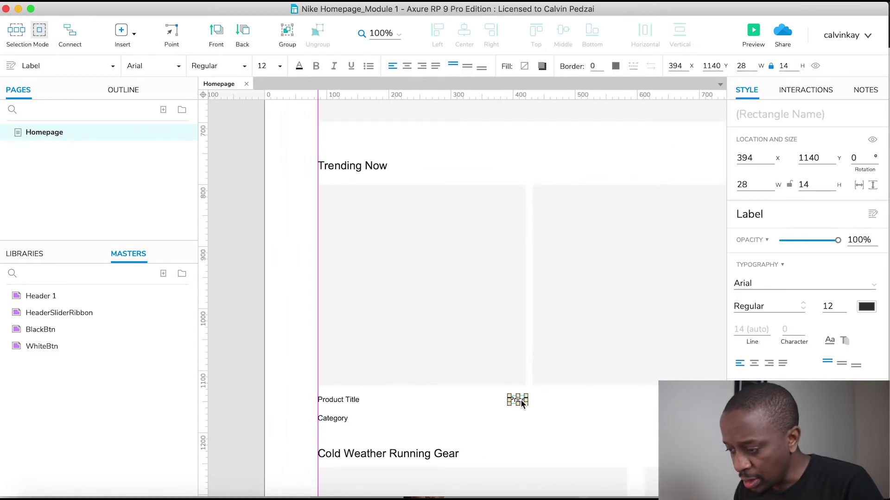
scroll(521, 400, up, 5)
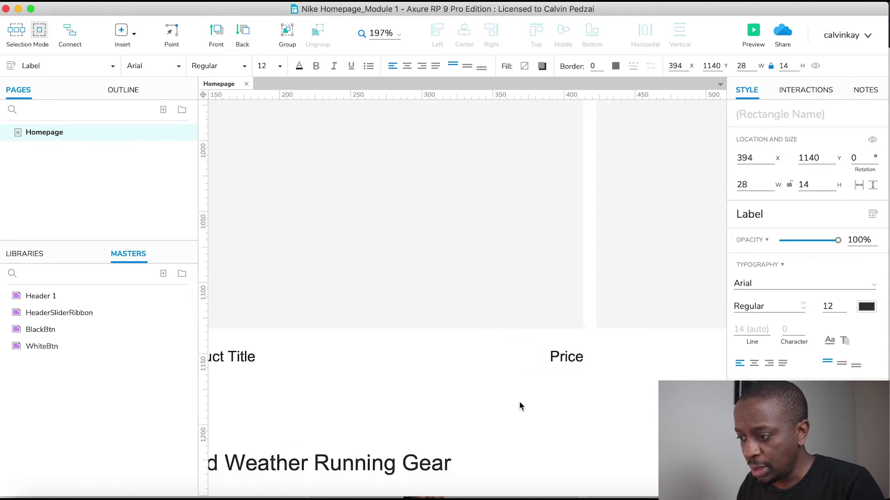
scroll(520, 402, down, 1)
drag(546, 363, 520, 363)
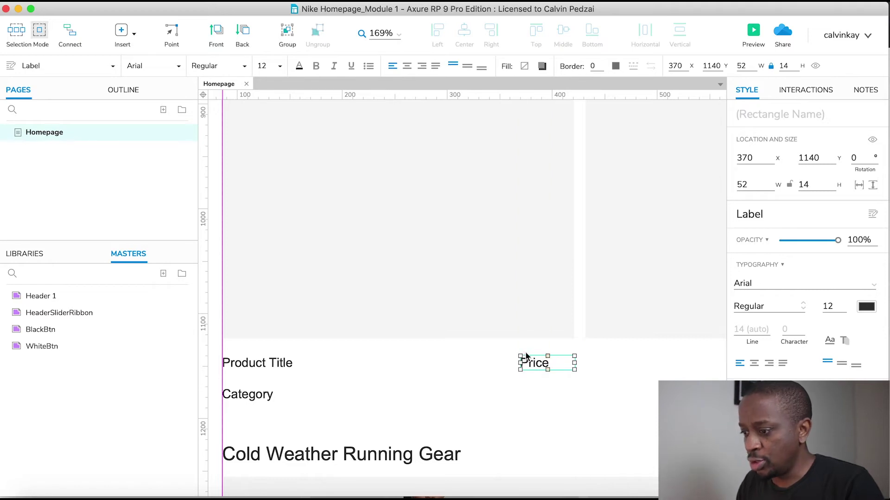
click(422, 68)
scroll(568, 429, left, 2)
drag(561, 356, 542, 356)
Widen the Product Title label and set the Category label to 214 wide
click(318, 360)
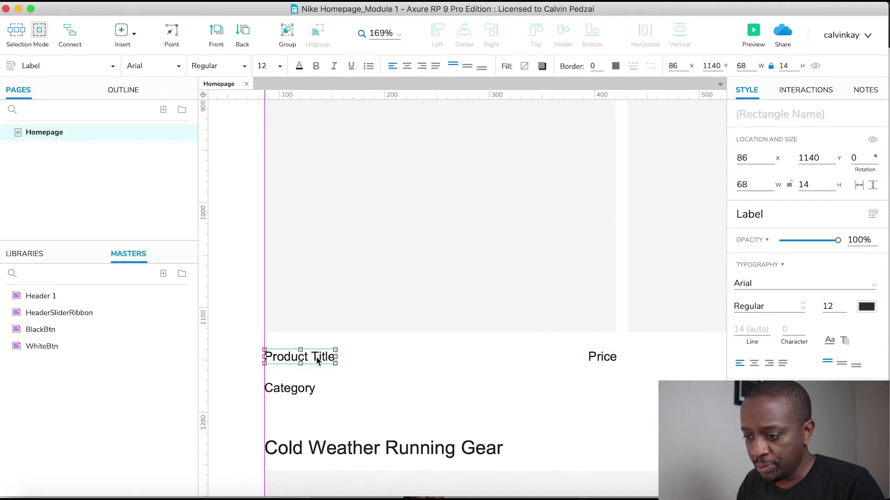
drag(336, 358, 490, 359)
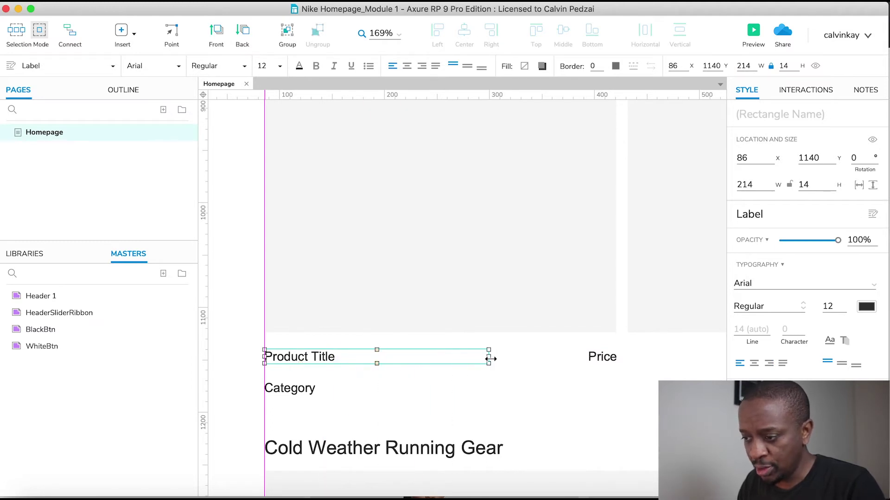
click(378, 349)
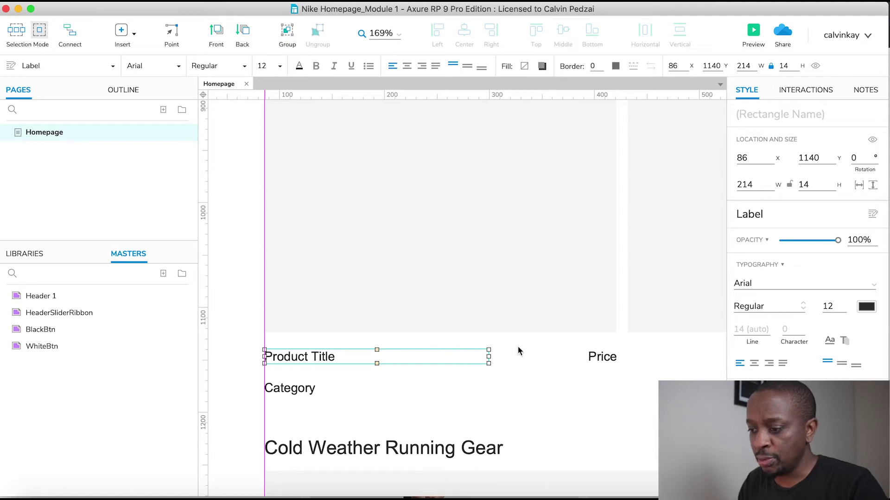
click(292, 387)
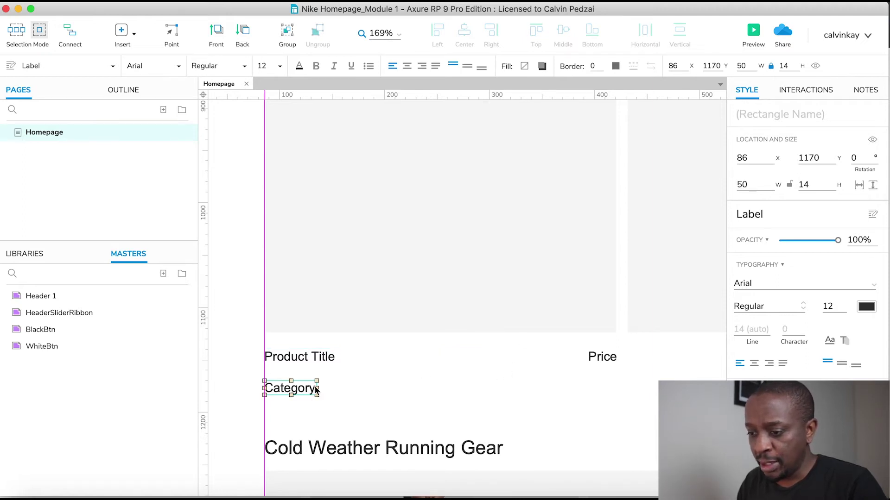
drag(317, 388, 488, 389)
click(402, 358)
Select the Category, Product Title and Price labels plus the grey card image together
click(370, 384)
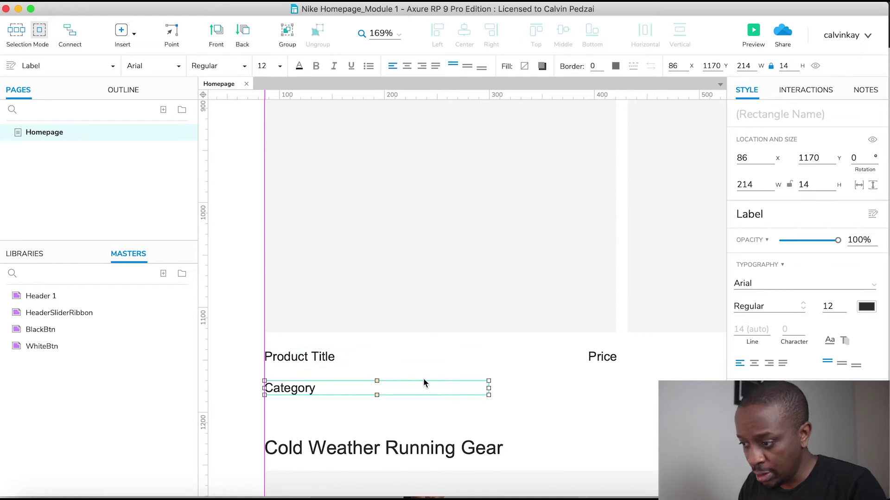
shift+click(302, 357)
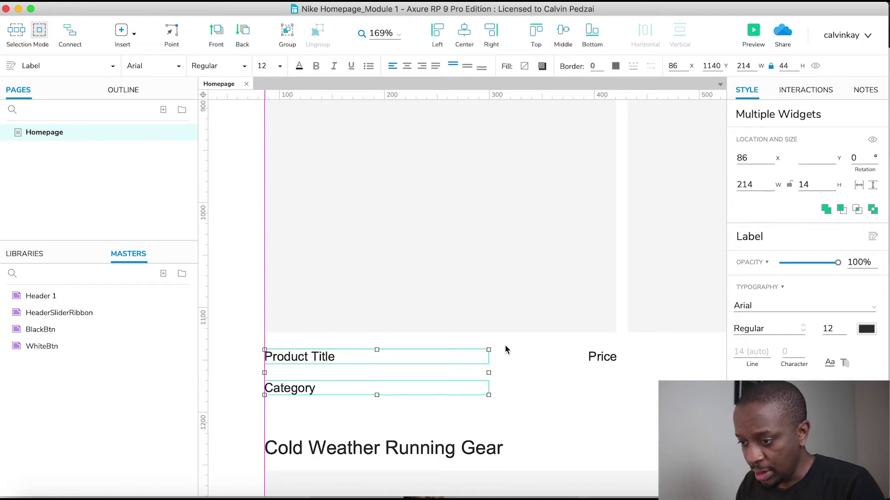
shift+click(597, 358)
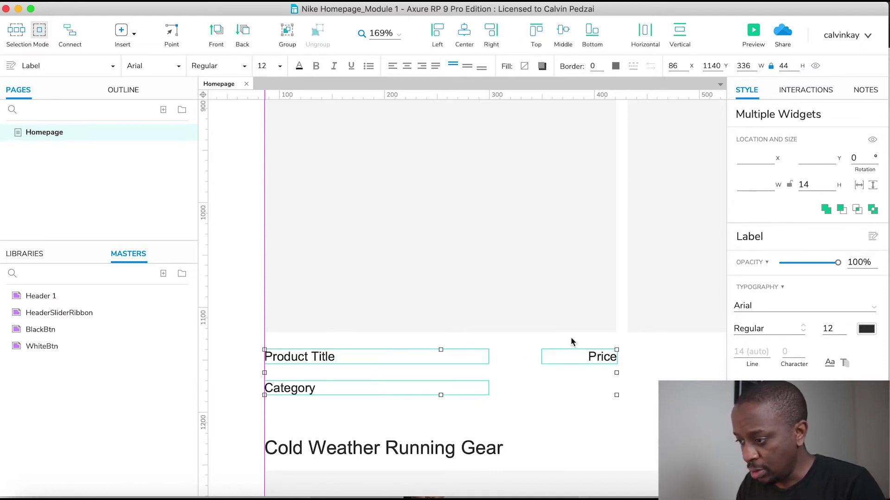
shift+click(554, 278)
scroll(554, 279, up, 3)
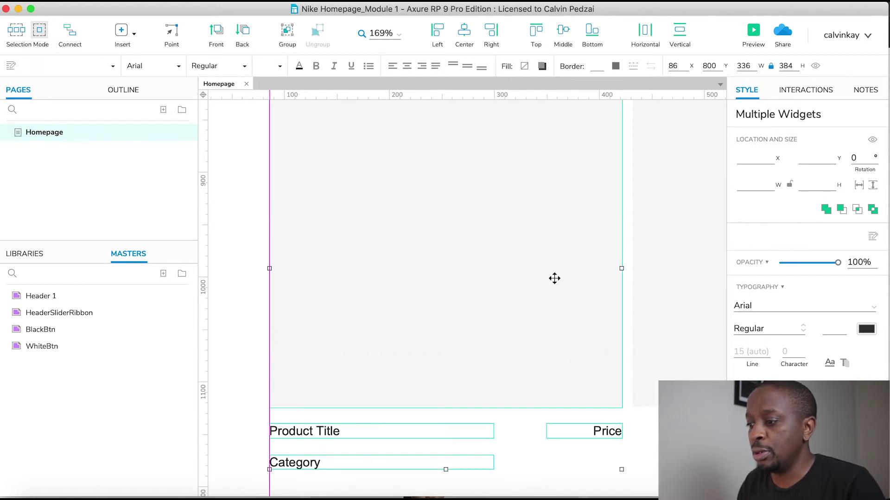
scroll(555, 278, right, 1)
scroll(554, 278, down, 1)
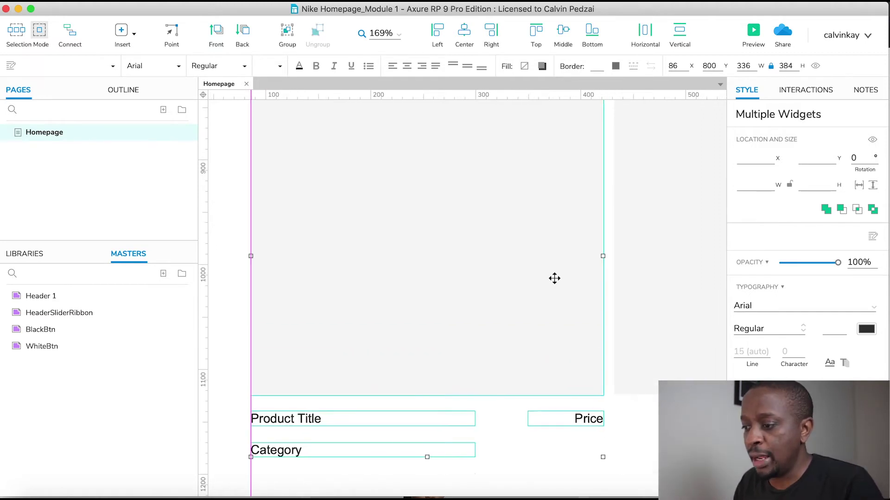
Convert the grey card image and its Product Title, Category and Price labels into a master named ProductCard
right_click(554, 278)
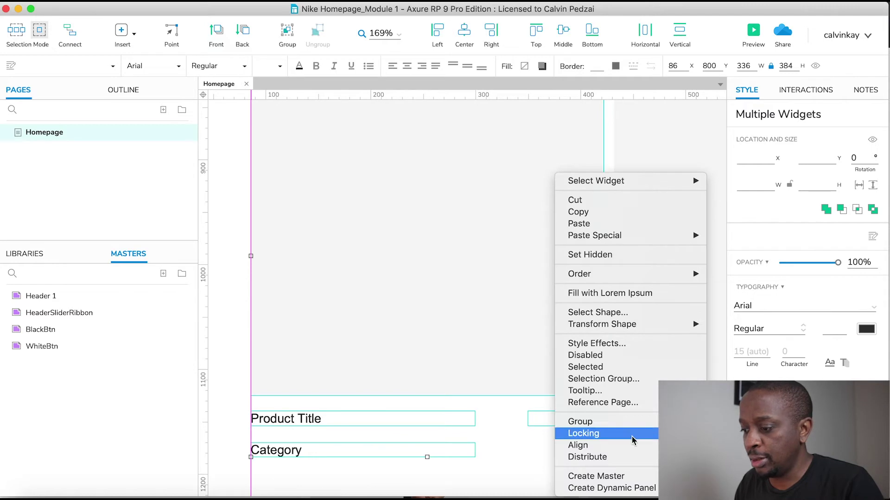
click(619, 476)
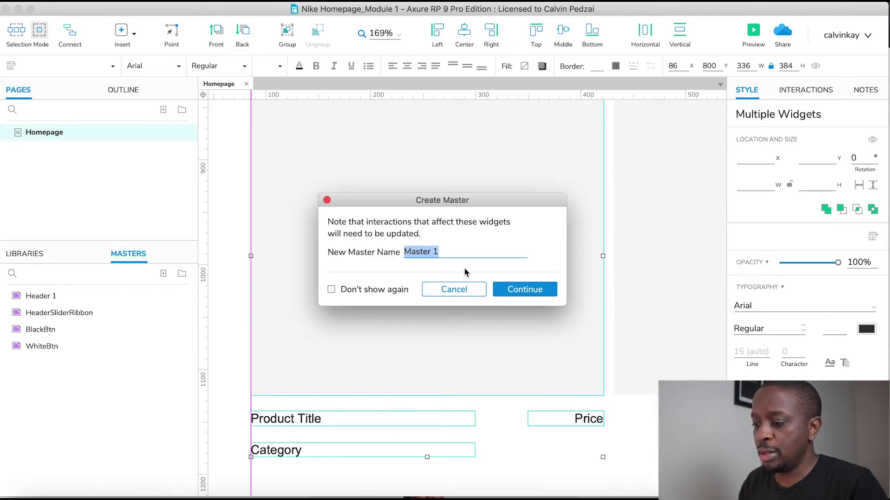
text(ProductCard)
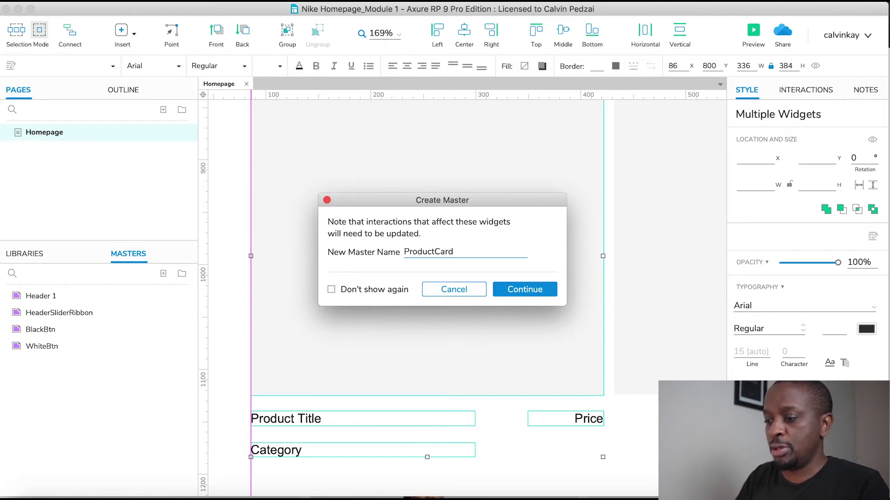
click(514, 291)
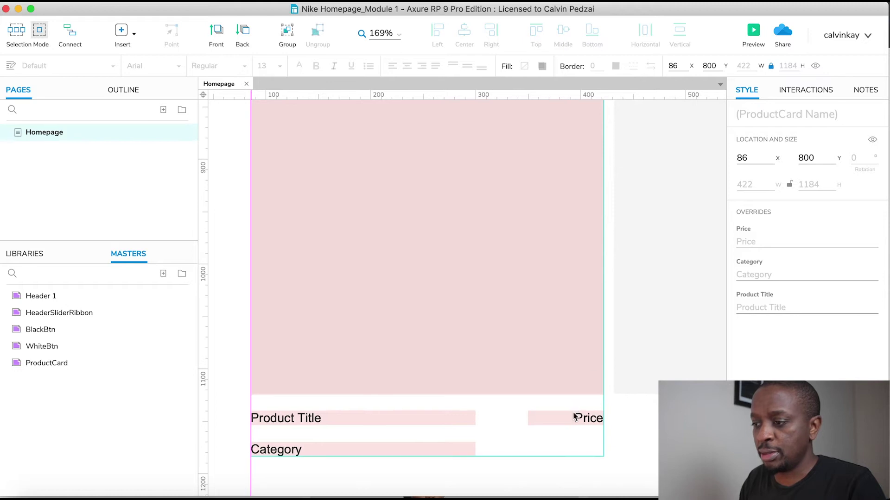
Scroll down to the black footer, select all its widgets and make them a master named Footer
scroll(575, 413, down, 10)
scroll(575, 414, down, 3)
scroll(574, 414, up, 2)
scroll(575, 414, down, 5)
scroll(573, 411, right, 2)
scroll(574, 410, down, 20)
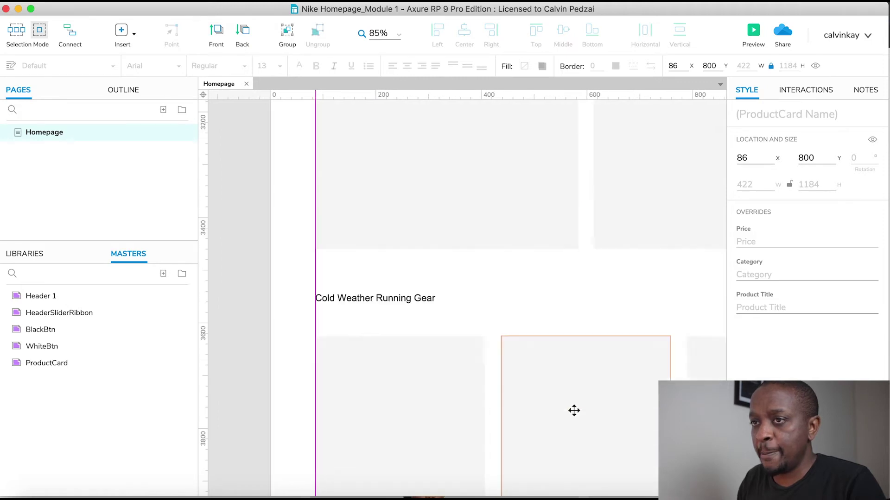
scroll(574, 410, right, 2)
scroll(574, 411, down, 4)
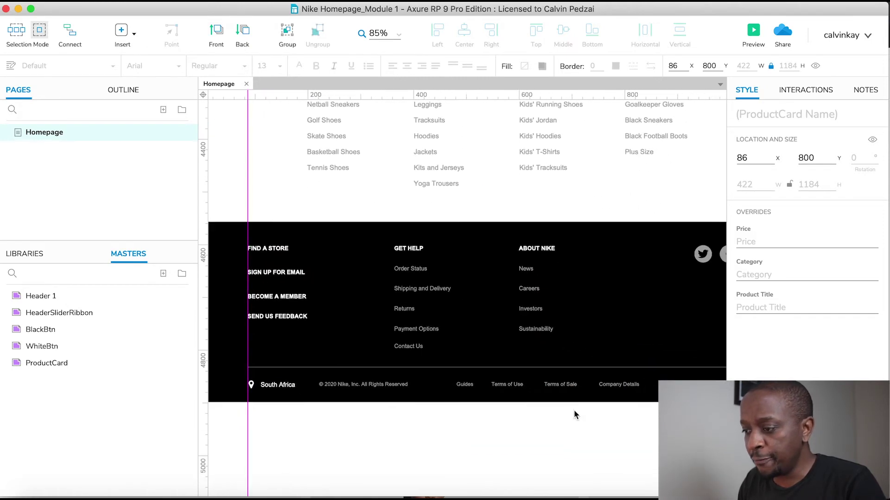
scroll(572, 417, down, 1)
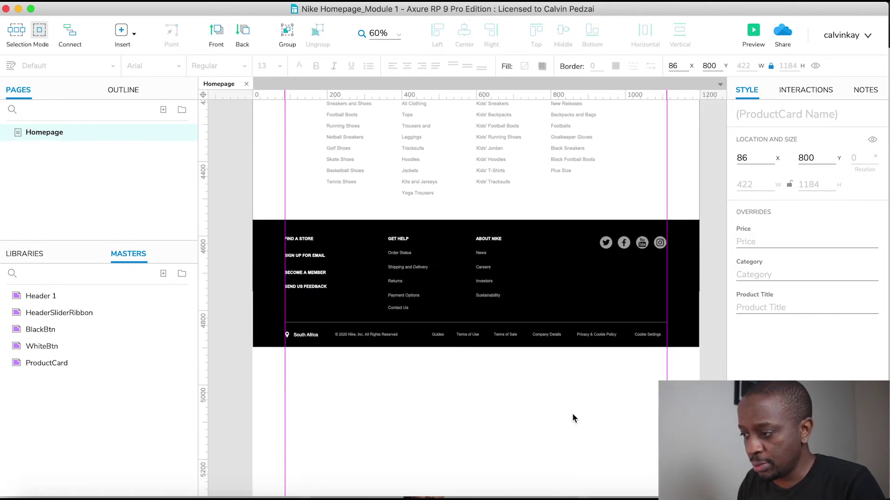
drag(696, 373, 239, 208)
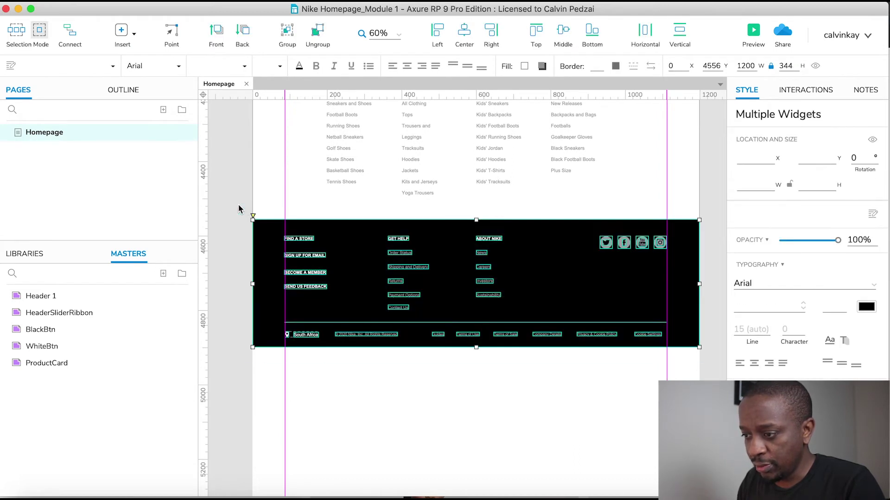
right_click(525, 256)
click(599, 438)
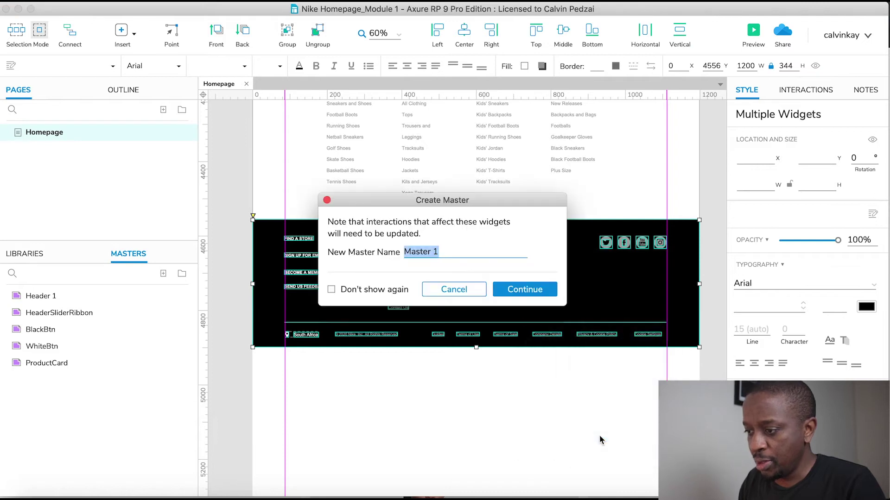
text(Footer)
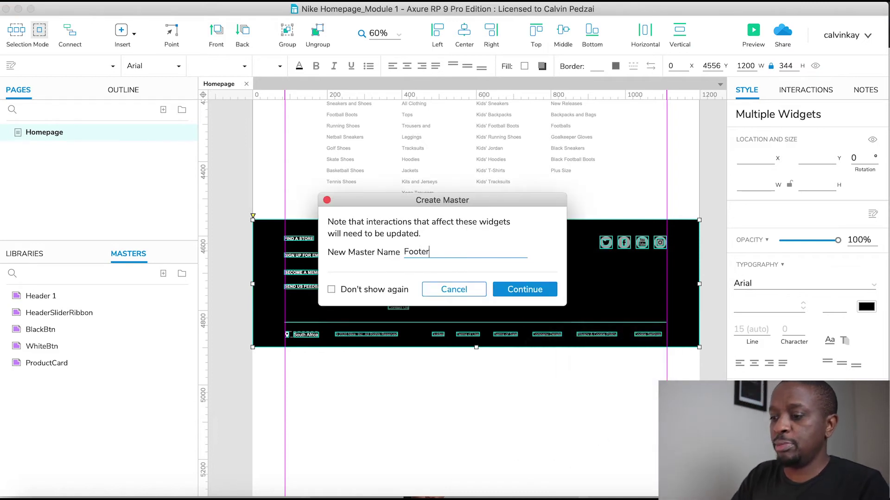
click(514, 295)
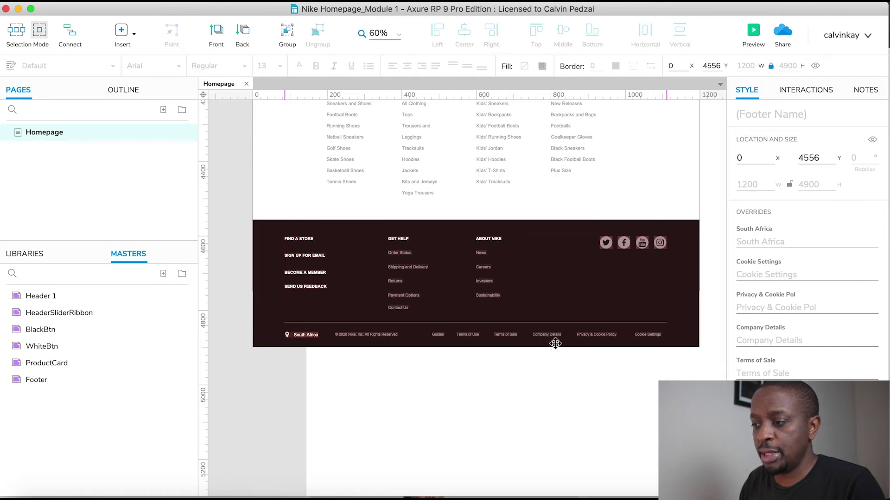
Return to the Trending Now row and select the grey placeholder box beside the first ProductCard
scroll(553, 342, down, 3)
scroll(554, 343, up, 10)
scroll(555, 343, up, 15)
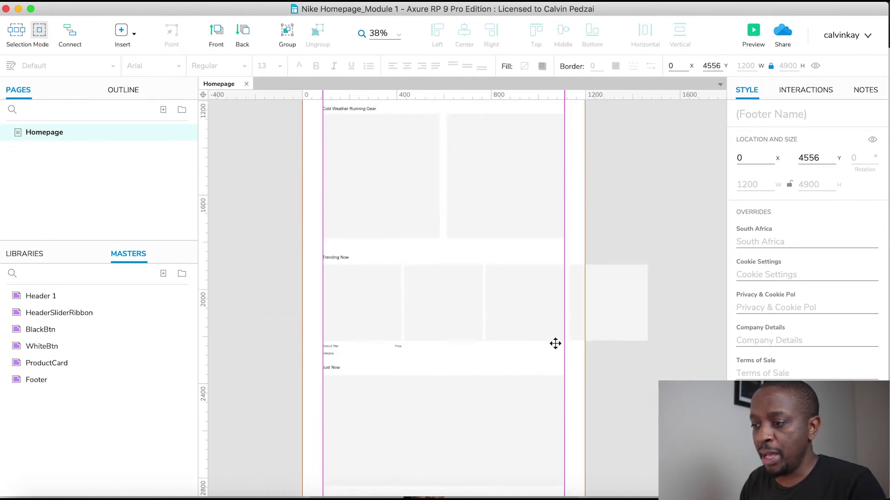
scroll(392, 253, right, 1)
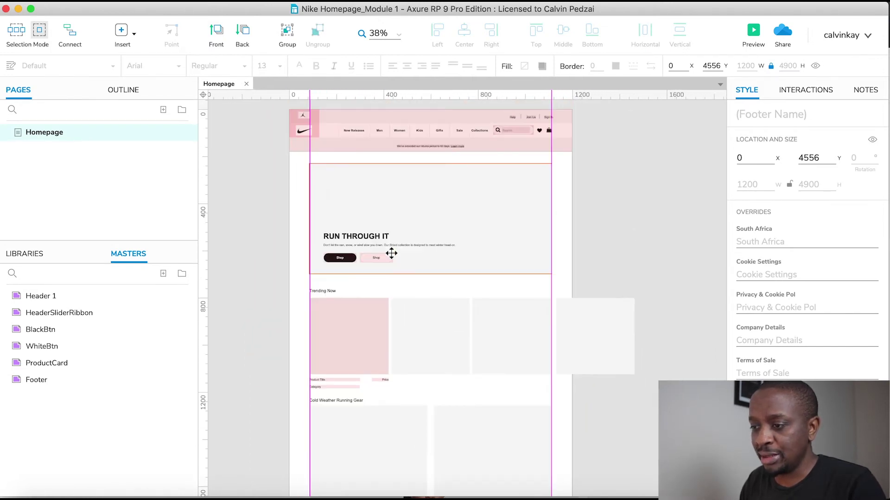
scroll(391, 253, up, 3)
scroll(392, 253, up, 5)
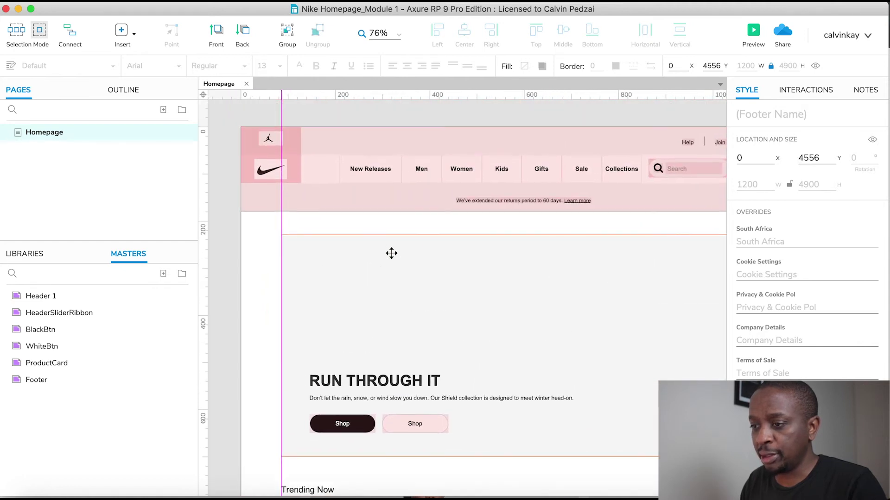
scroll(391, 253, down, 4)
scroll(391, 253, up, 4)
ctrl+scroll(391, 253, down, 2)
scroll(346, 397, down, 3)
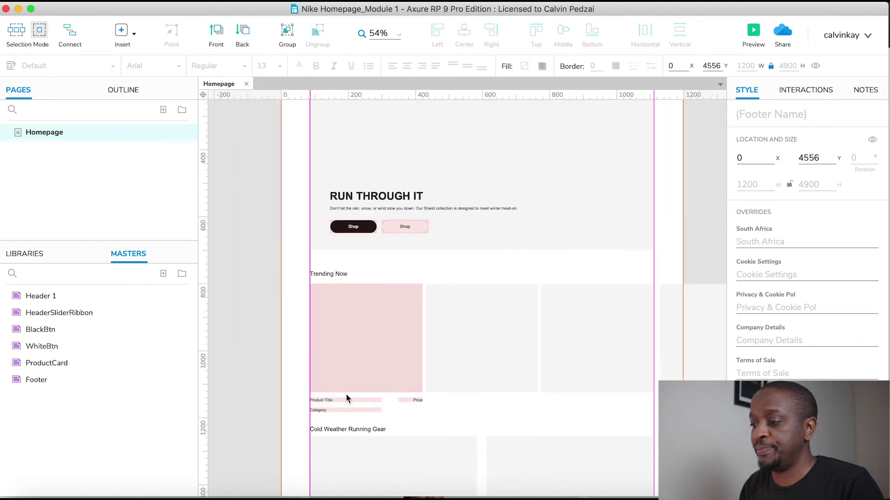
scroll(345, 395, down, 2)
scroll(346, 395, right, 2)
scroll(437, 340, right, 2)
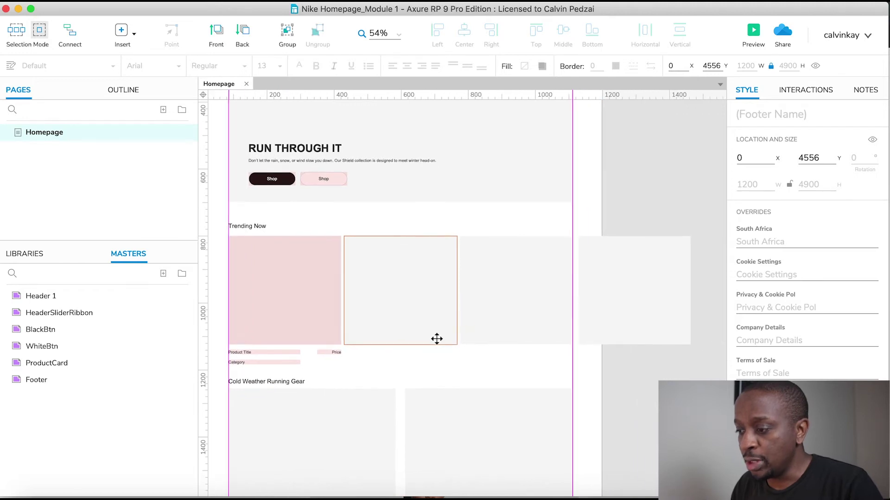
click(423, 294)
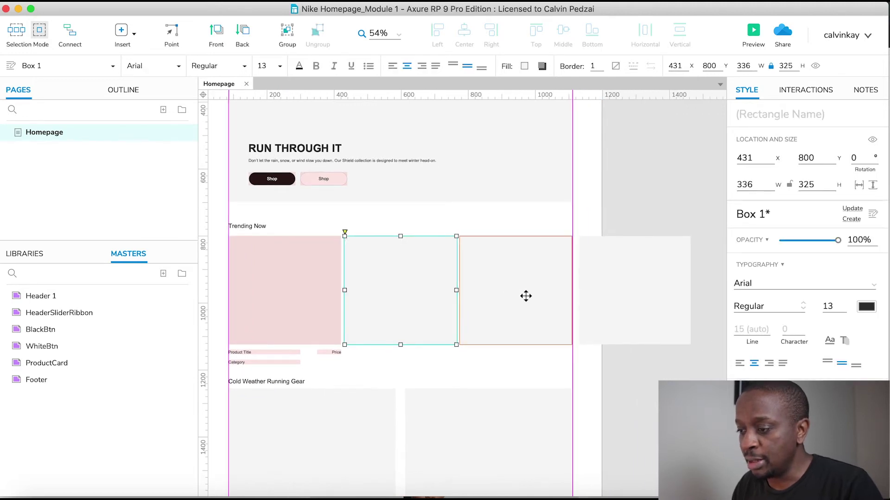
click(264, 272)
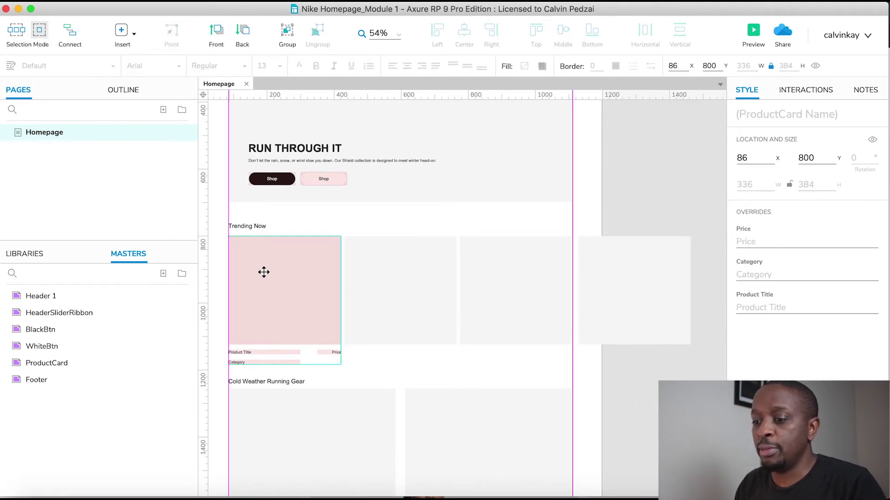
click(401, 297)
Delete the remaining placeholder boxes and place ProductCard copies beside the first card
key(Delete)
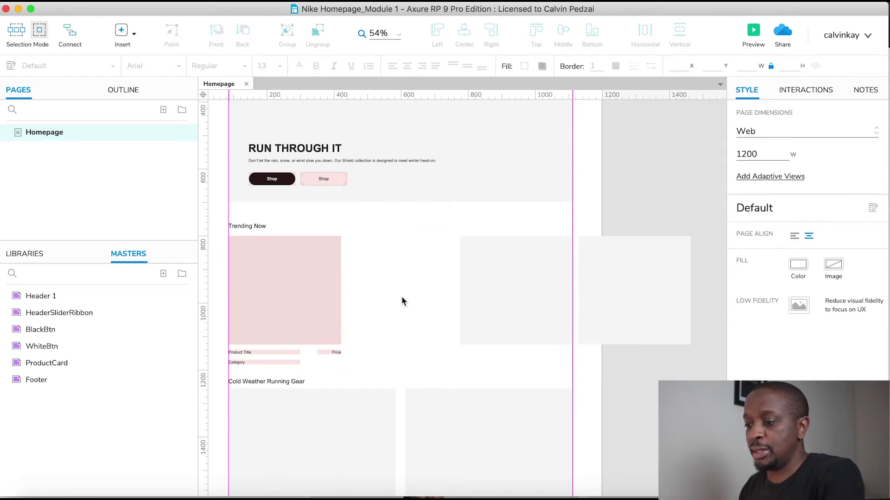
click(582, 289)
key(Delete)
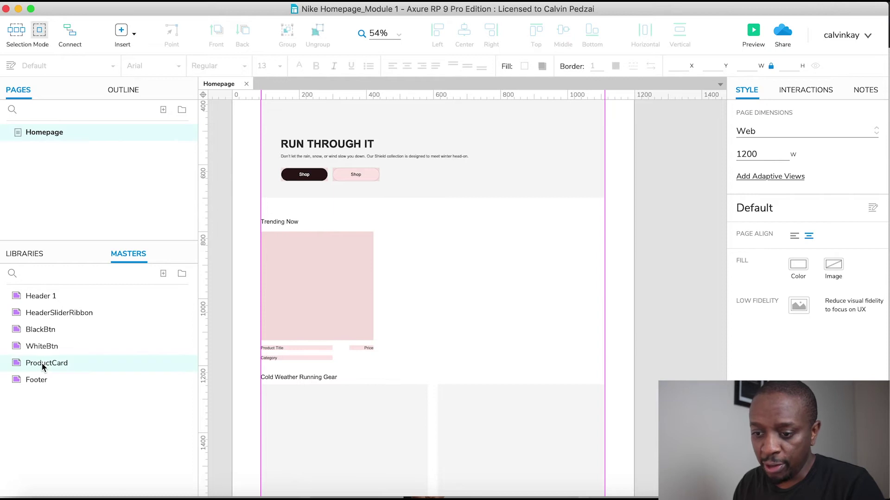
drag(32, 363, 379, 233)
drag(440, 272, 677, 273)
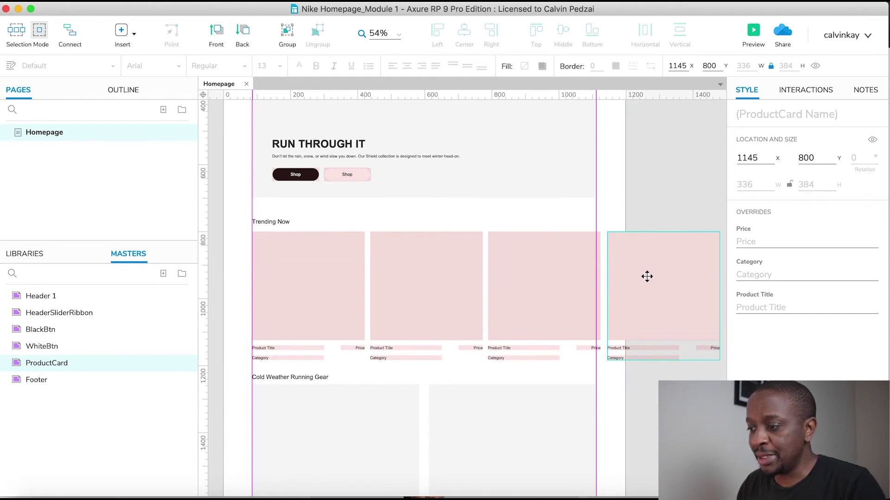
Select all four ProductCards and distribute them horizontally with even spacing across the row
shift+click(518, 278)
shift+click(435, 279)
shift+click(304, 286)
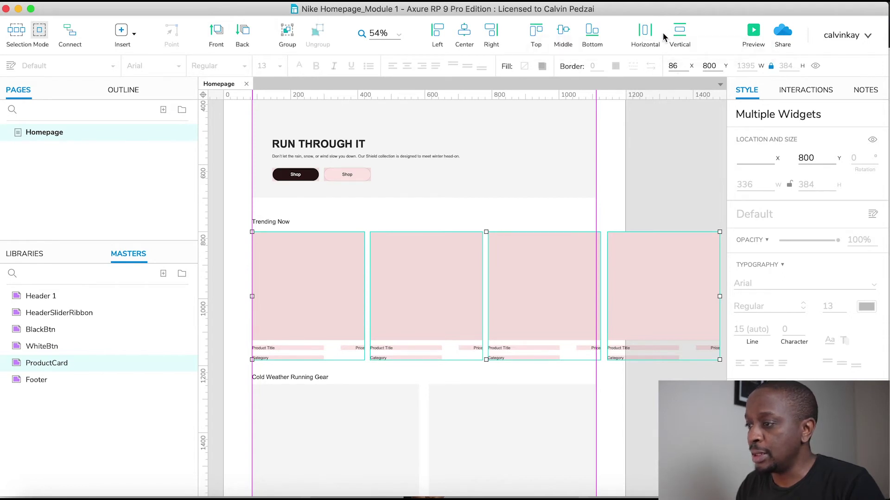
click(644, 32)
click(669, 187)
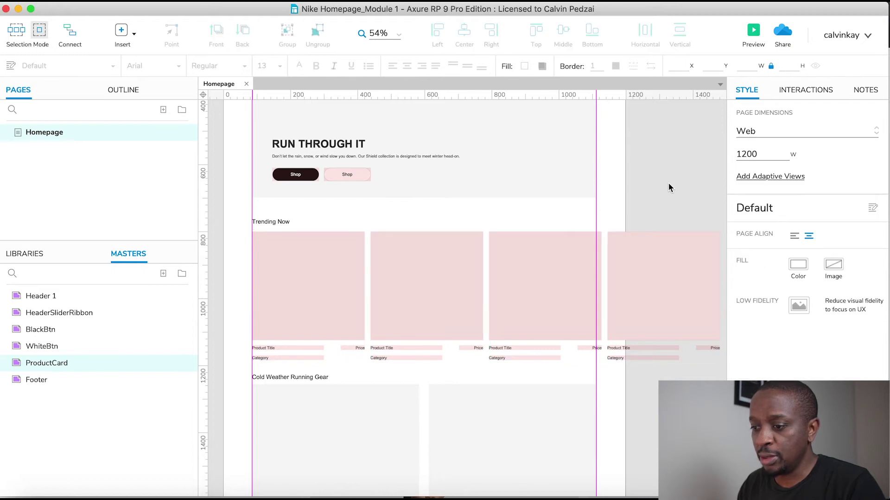
Replace the grey Trending Now placeholder cards with a pasted copy of the pink ProductCard row at y 1900
scroll(653, 341, down, 4)
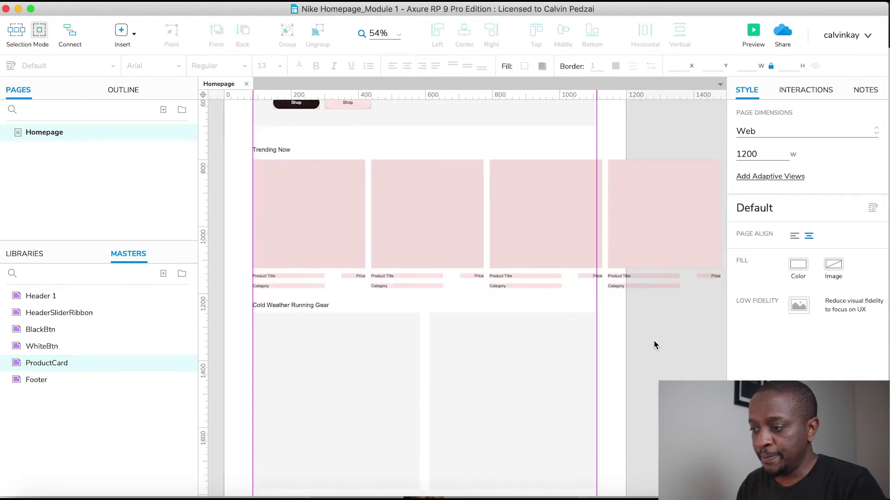
scroll(654, 341, down, 3)
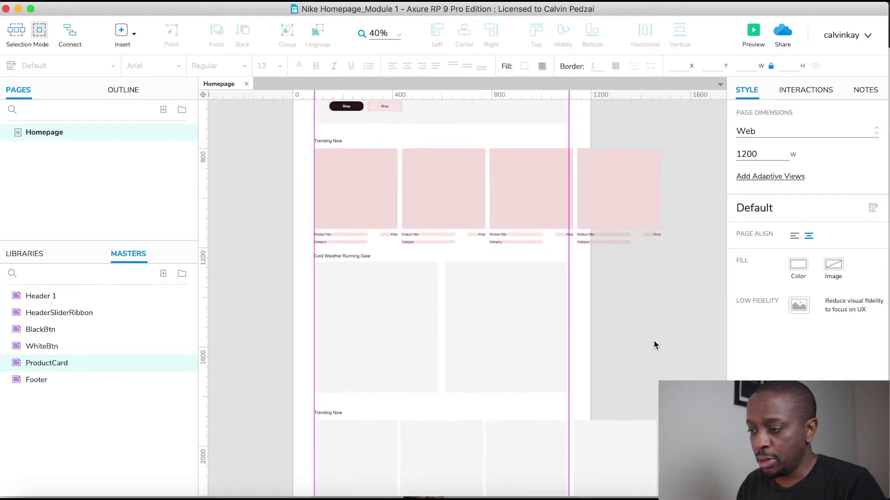
drag(248, 144, 684, 251)
scroll(685, 251, down, 4)
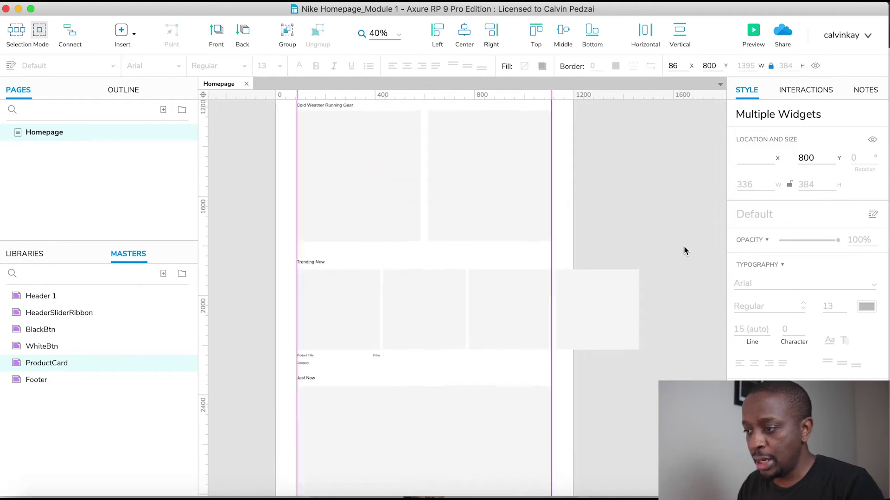
drag(654, 264, 268, 367)
key(BackSpace)
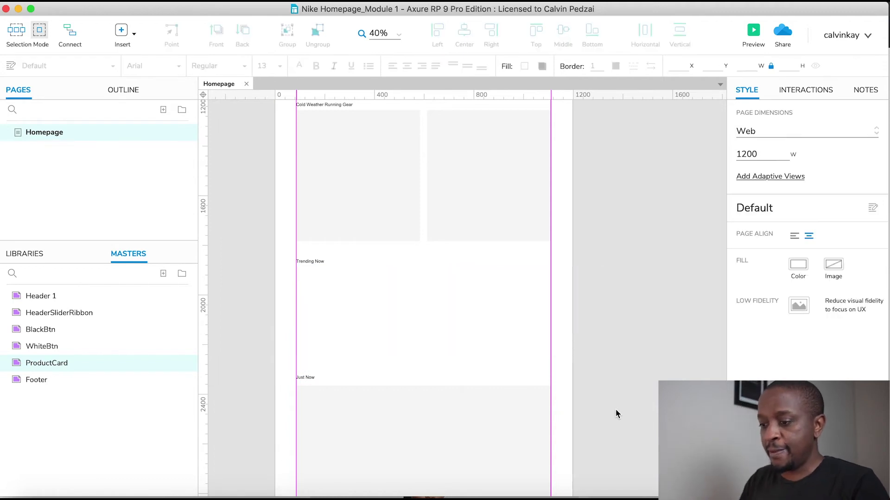
key(super+v)
drag(347, 261, 351, 280)
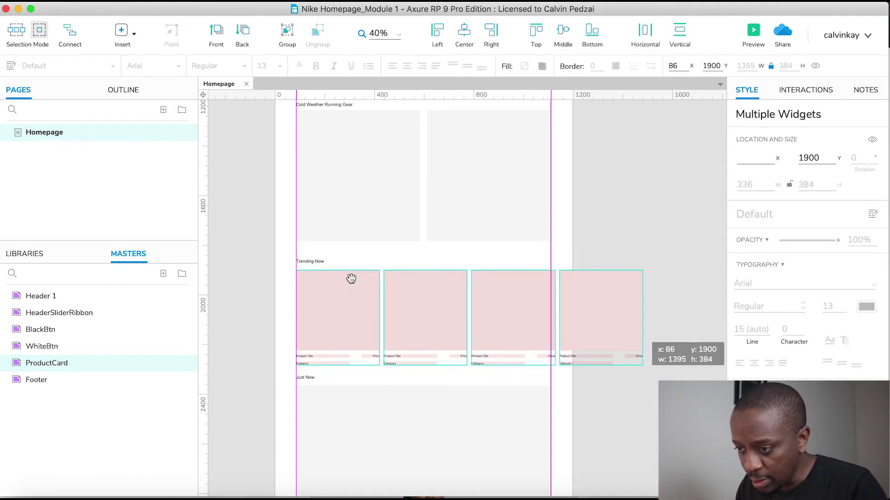
click(640, 206)
Compare the wireframe's layout against the Nike site for reference
scroll(640, 206, up, 3)
scroll(639, 205, up, 10)
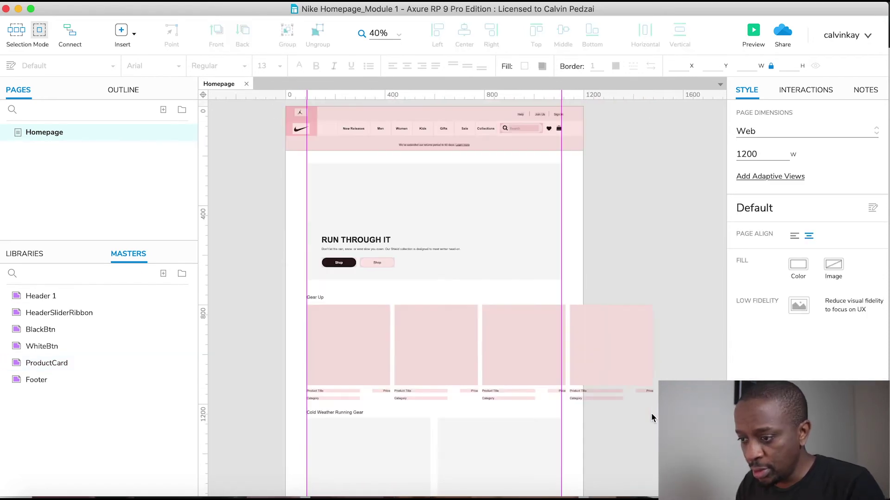
key(super+Tab)
scroll(452, 281, up, 5)
scroll(452, 281, down, 10)
scroll(453, 282, up, 5)
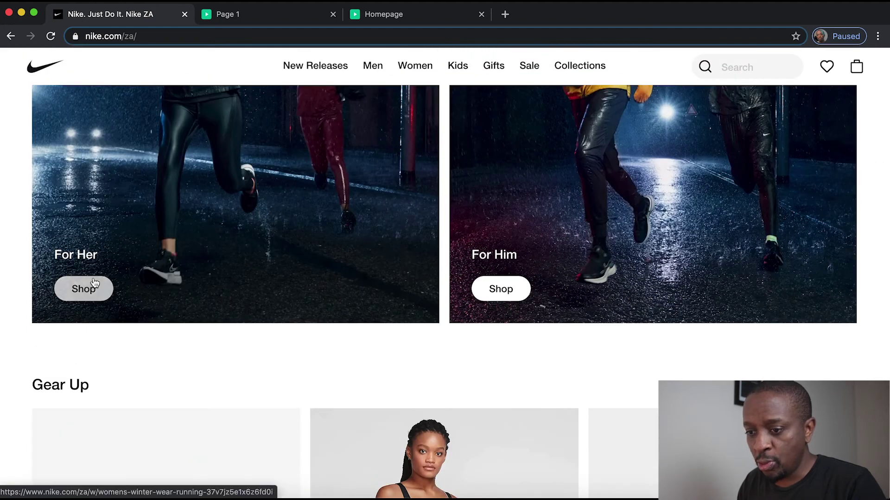
key(super+Tab)
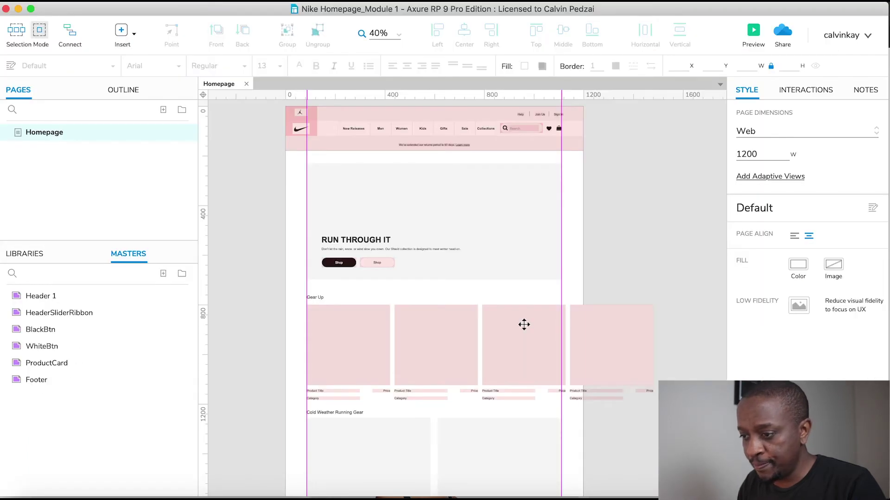
Move the white Shop button to the left Cold Weather card's bottom-left and duplicate it into the right card
click(379, 261)
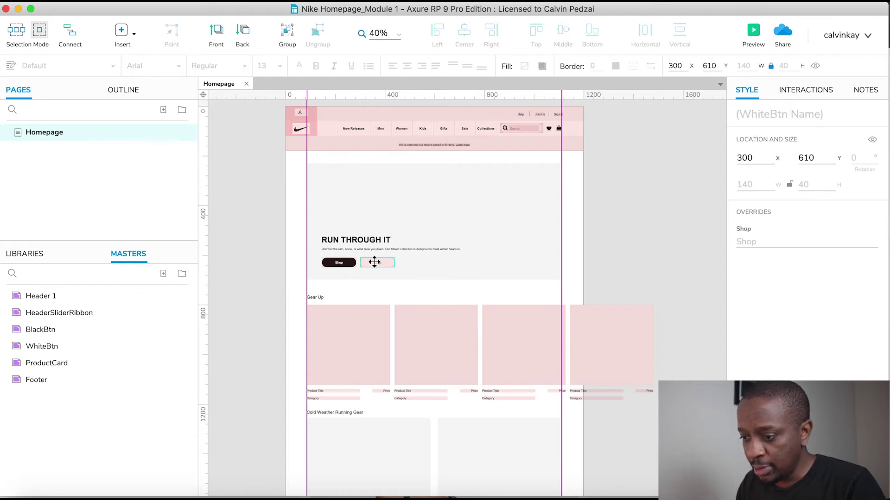
drag(374, 262, 377, 441)
scroll(377, 440, down, 5)
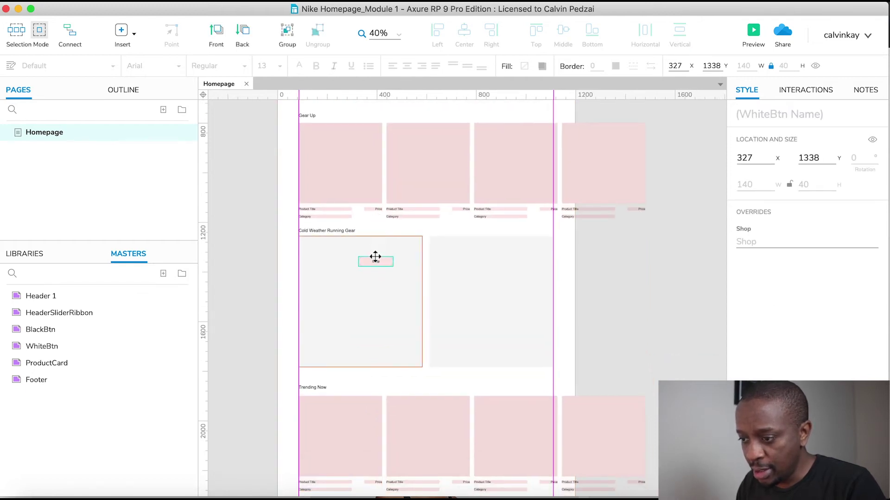
drag(376, 259, 325, 351)
drag(325, 350, 325, 351)
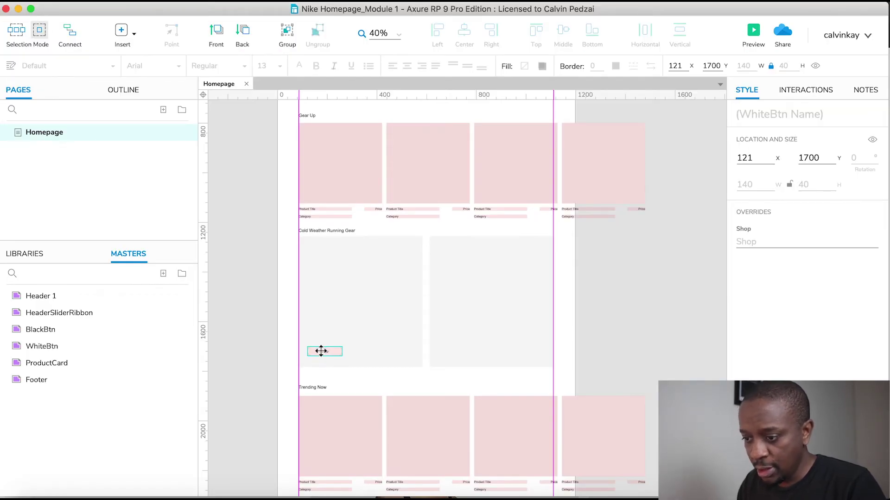
drag(321, 351, 460, 350)
click(695, 321)
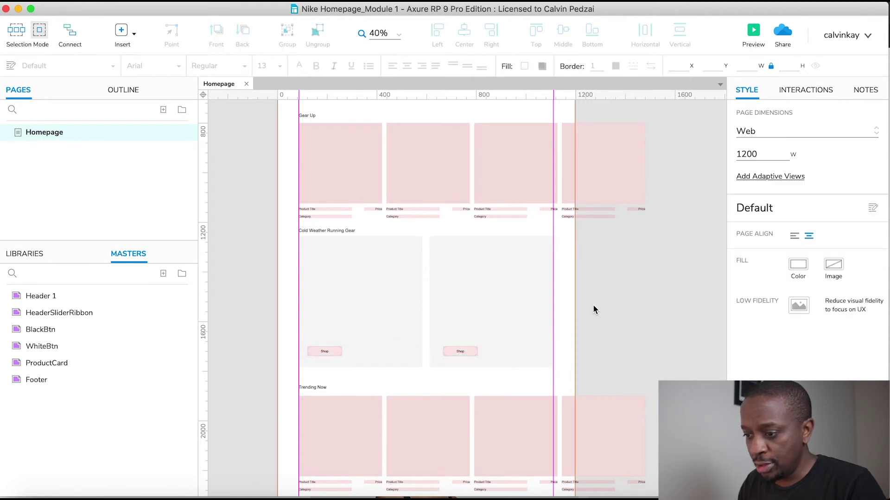
Copy a Shop button into the Just Now banner at x 121, y 2745
scroll(624, 310, down, 4)
scroll(649, 431, up, 1)
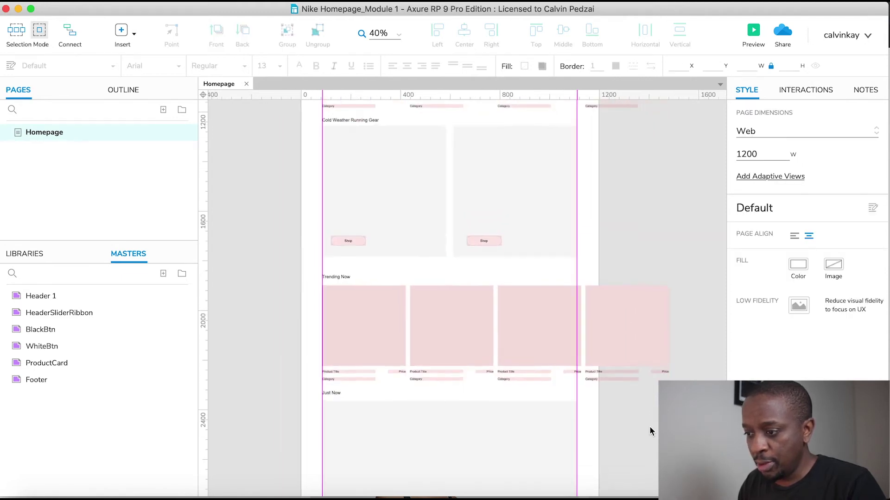
key(super+Tab)
scroll(400, 399, down, 10)
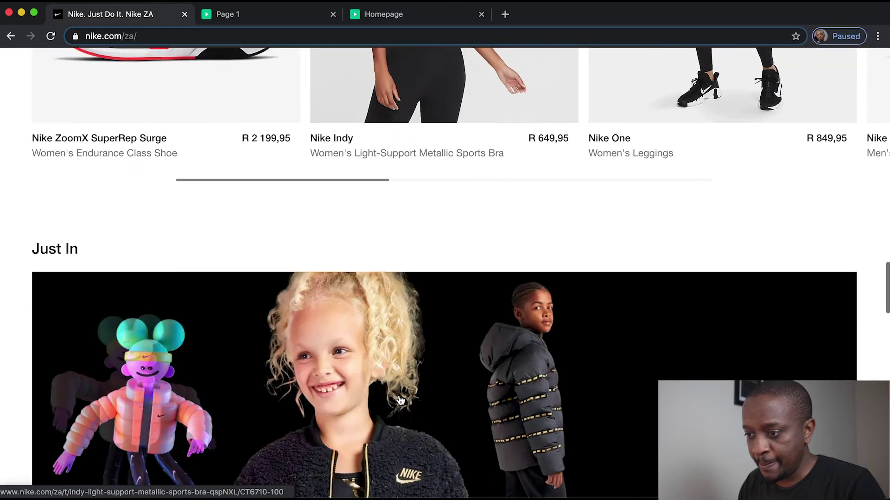
scroll(401, 400, down, 5)
key(super+Tab)
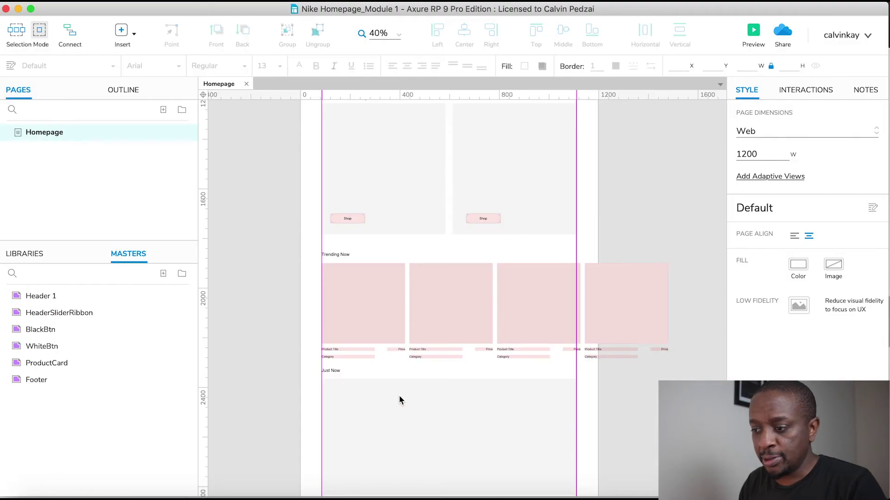
scroll(399, 397, down, 3)
click(345, 121)
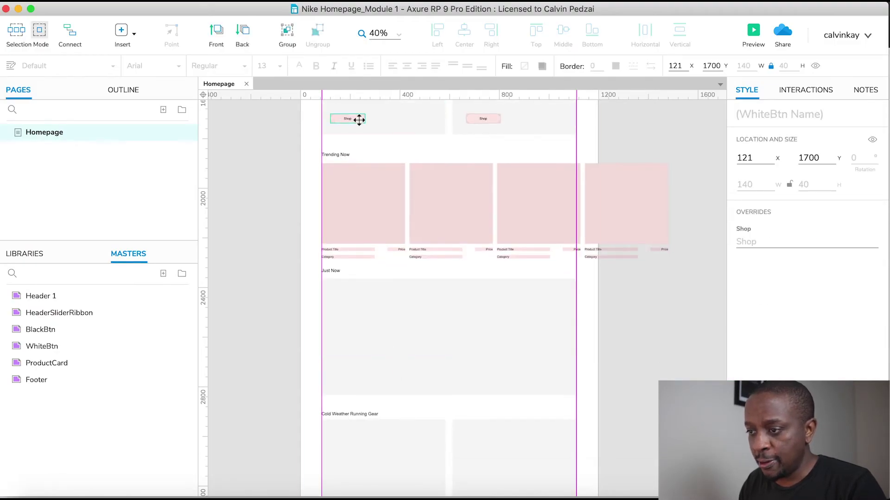
drag(355, 120, 362, 380)
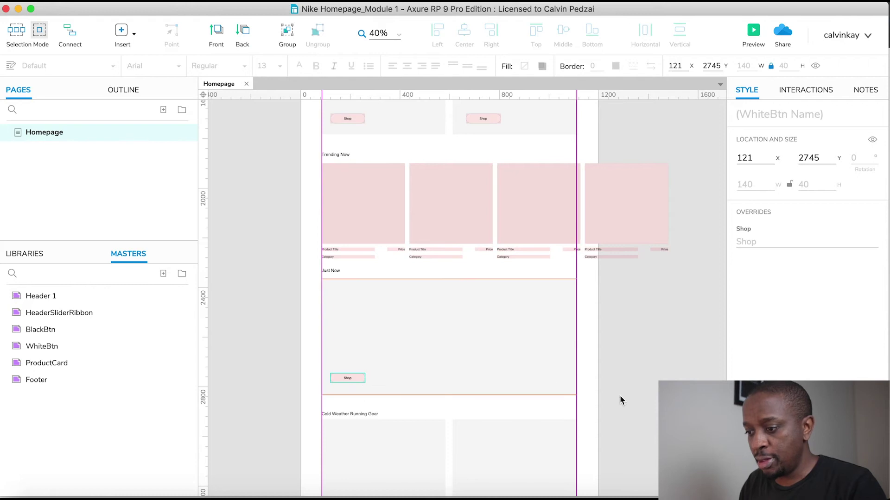
Give each card of the lower two-card Cold Weather section two white Shop buttons
scroll(619, 396, down, 2)
scroll(368, 207, up, 5)
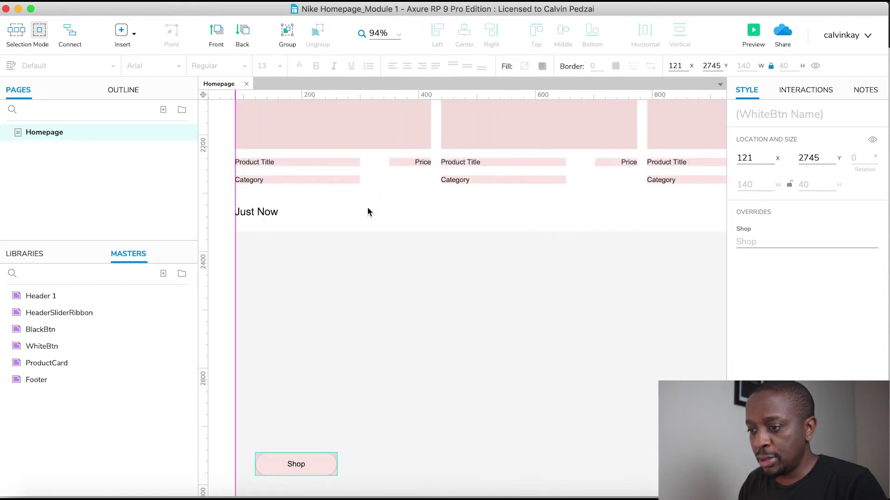
scroll(367, 206, down, 5)
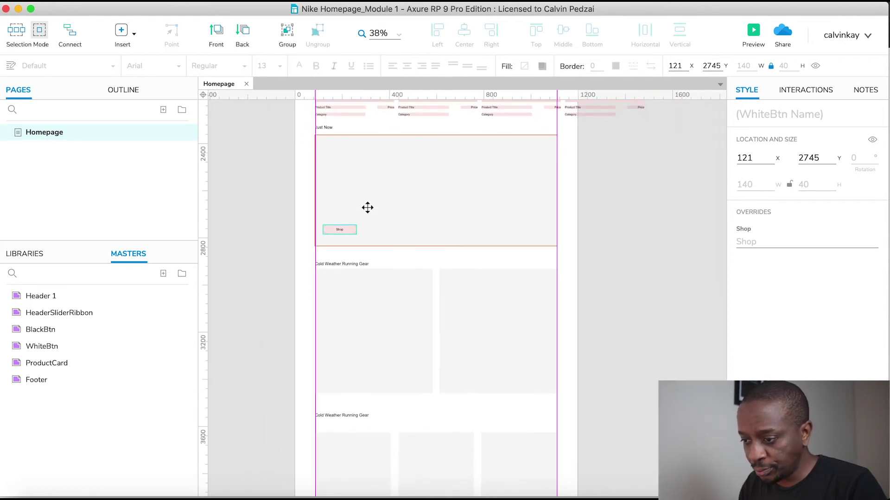
key(super+Tab)
scroll(338, 370, down, 10)
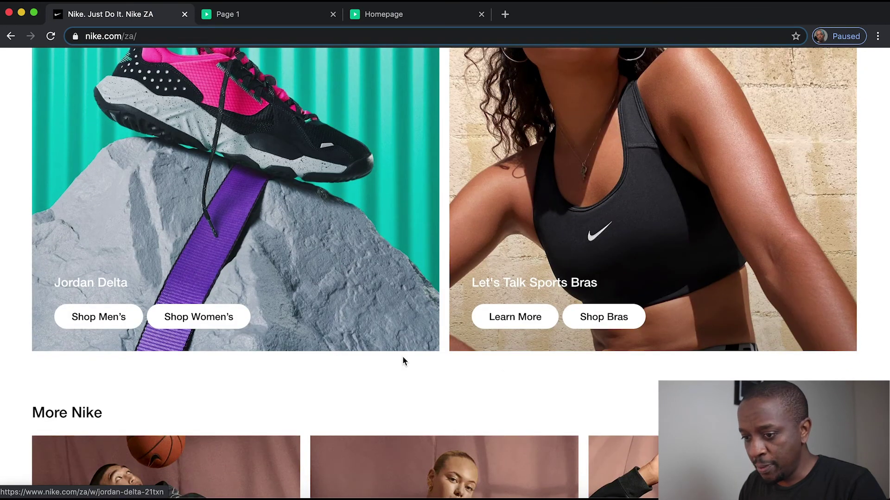
key(super+Tab)
drag(334, 231, 382, 375)
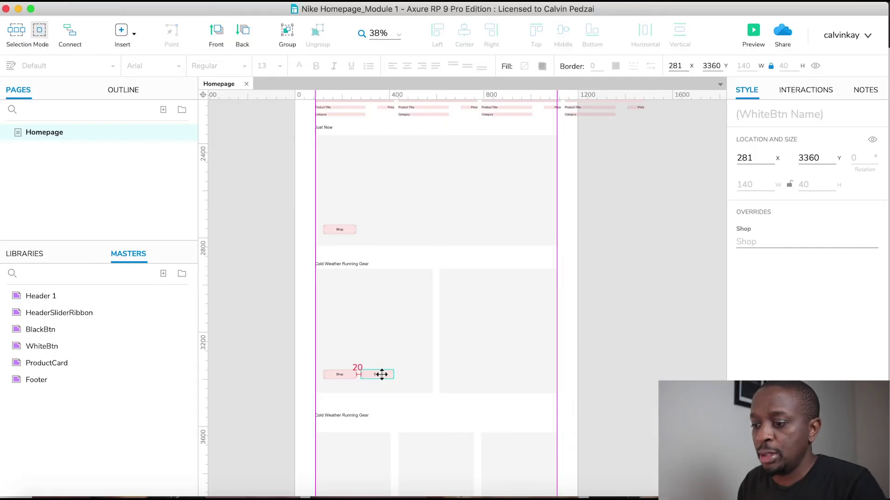
shift+click(339, 374)
drag(377, 373, 499, 376)
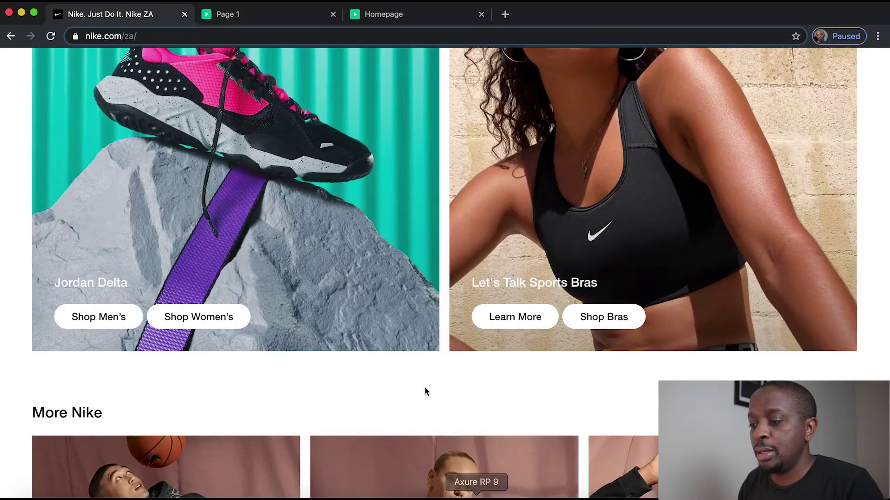
Copy a white Shop button into each of the three grey cards below
scroll(427, 392, down, 10)
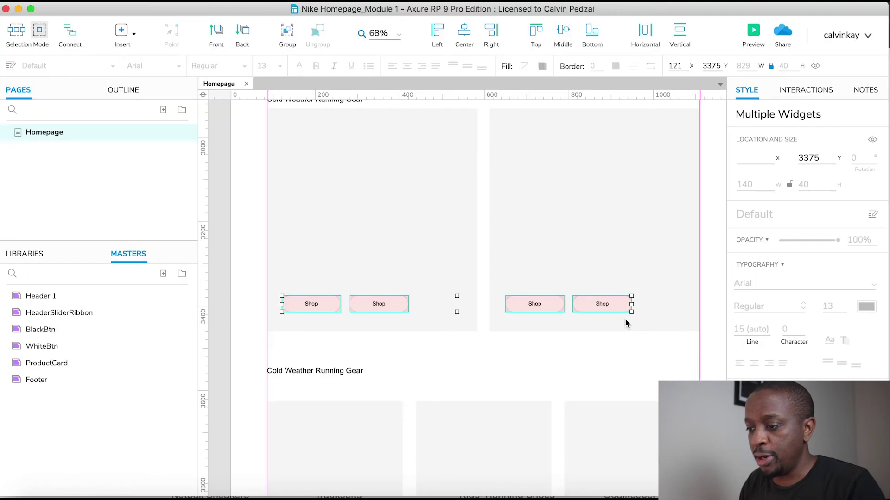
scroll(624, 318, down, 5)
scroll(373, 184, up, 1)
drag(333, 114, 333, 412)
drag(334, 411, 484, 414)
drag(484, 414, 636, 417)
scroll(550, 290, down, 2)
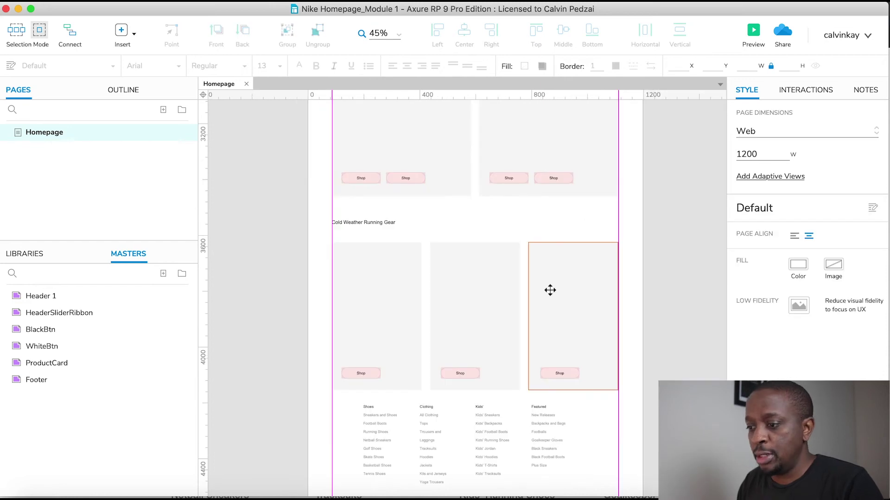
Override the right and middle card buttons' text to Kids' and Women's
click(562, 374)
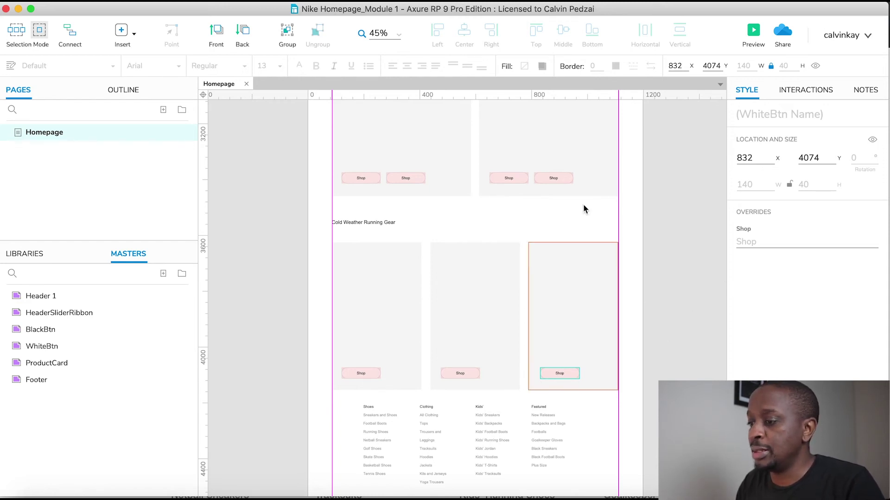
click(757, 244)
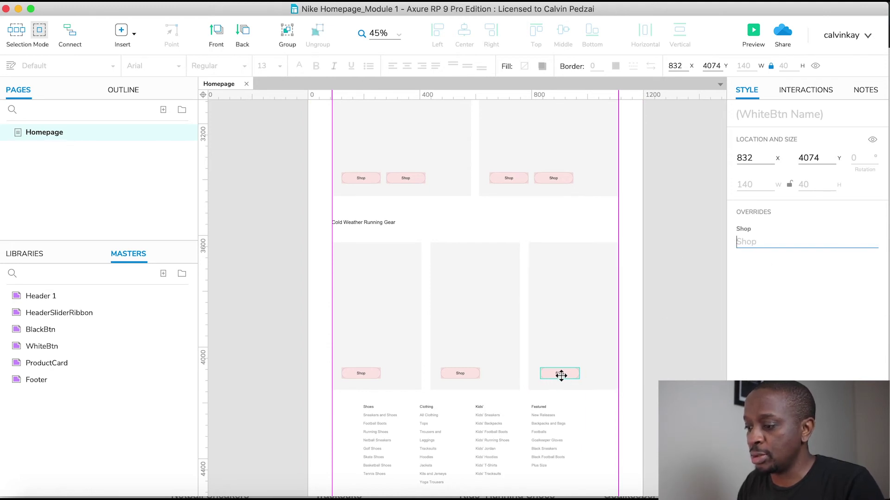
click(764, 244)
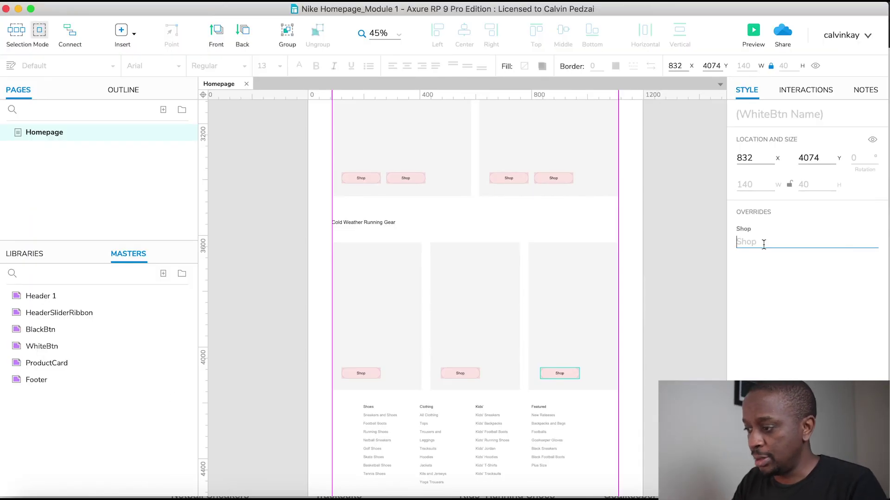
click(460, 373)
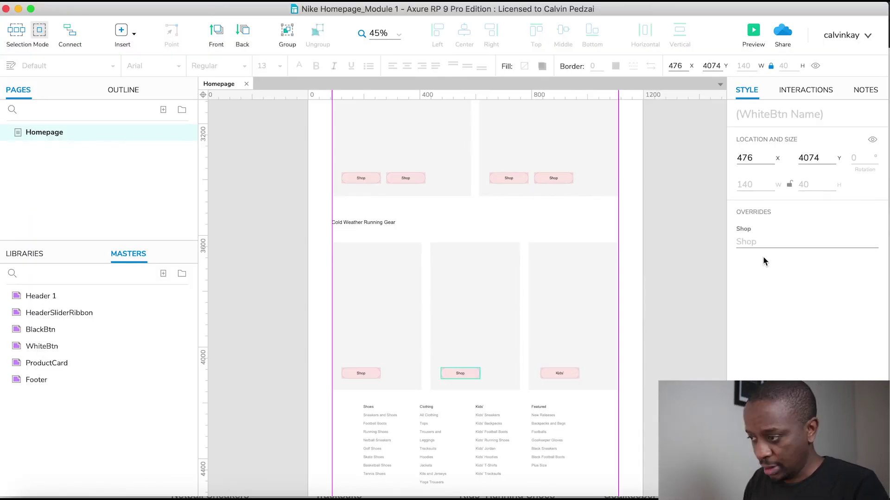
click(757, 242)
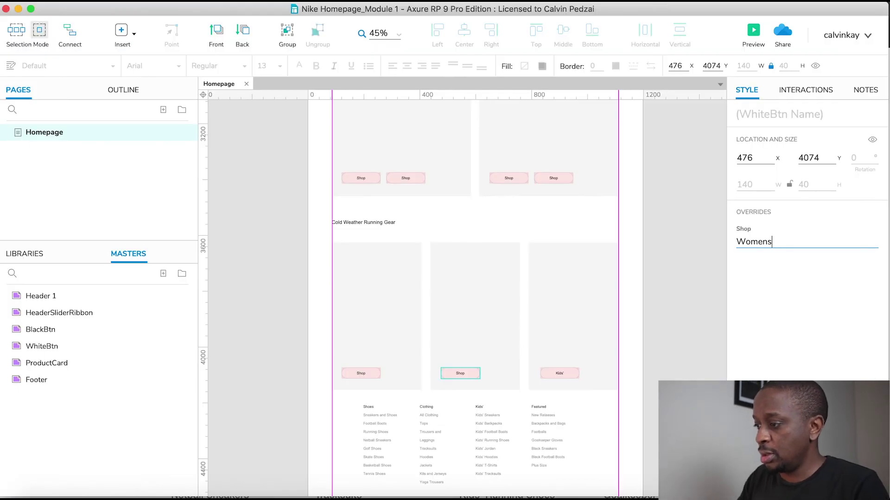
key(Left)
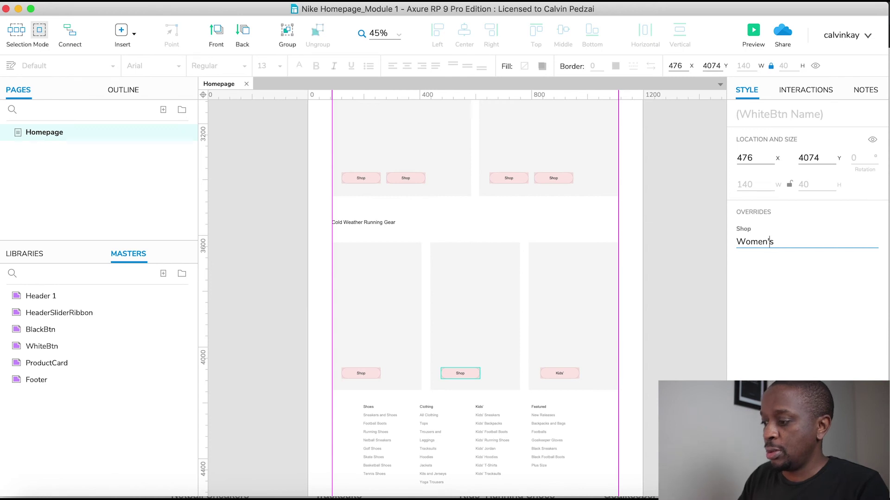
Set the left card's button to Men's and check the labels against the Nike site
key(super+Tab)
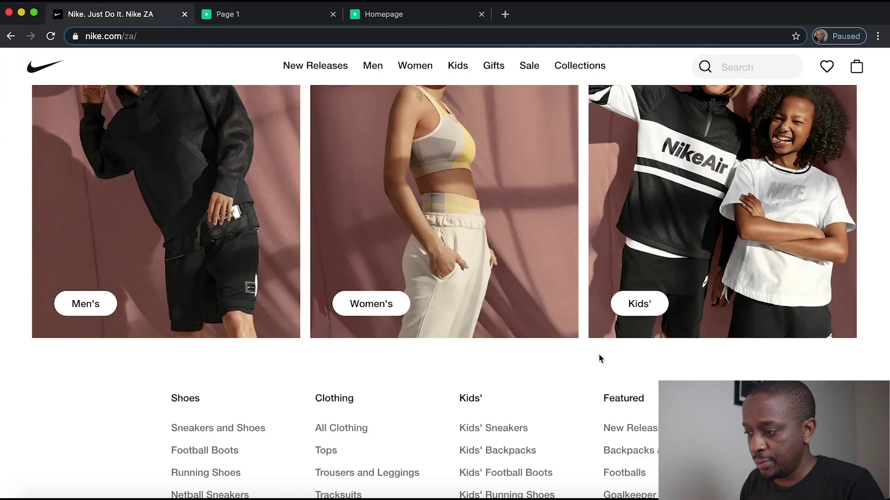
key(super+Tab)
click(369, 375)
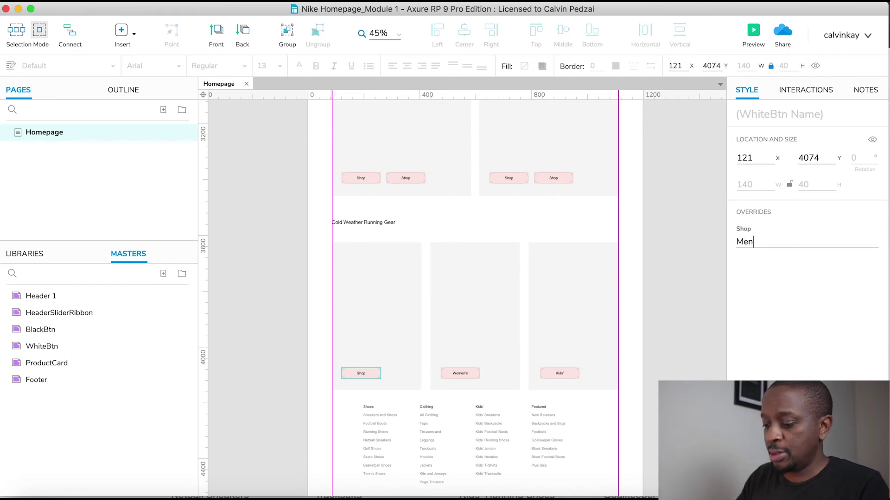
click(670, 310)
key(super+Tab)
scroll(671, 310, up, 10)
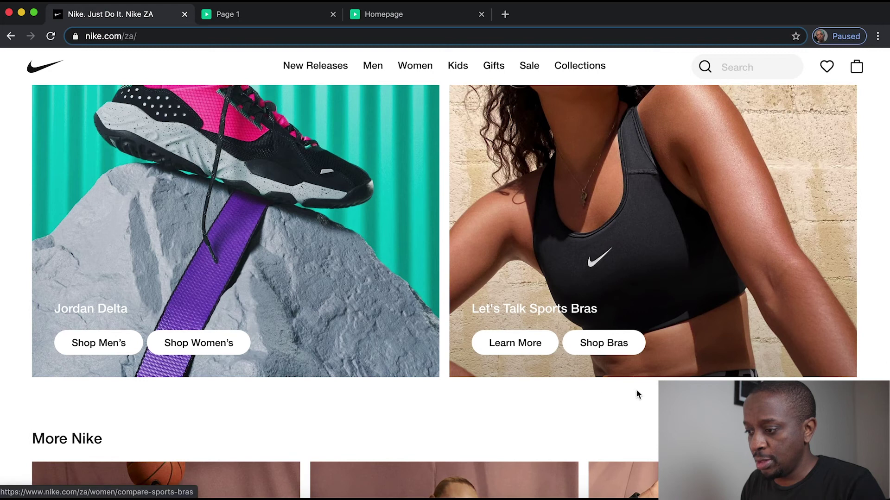
key(super+Tab)
Override the right card's buttons to read Shop Bras and Learn More
click(535, 182)
scroll(537, 185, up, 3)
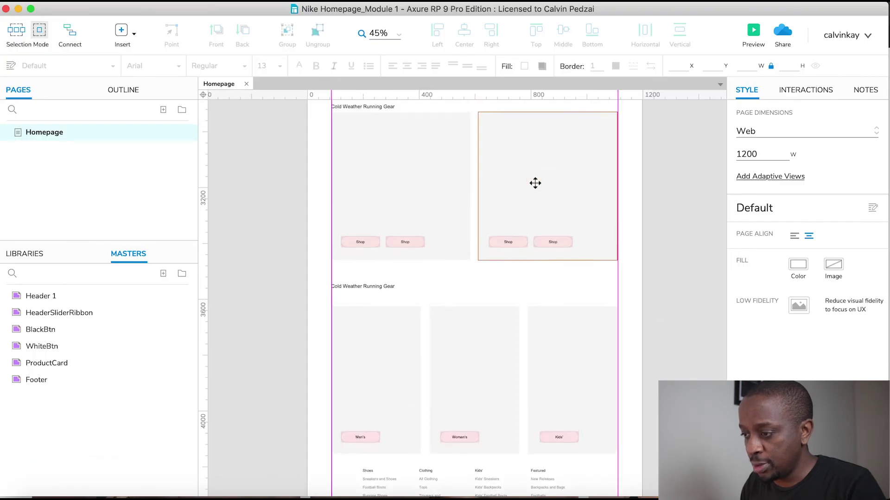
click(554, 241)
click(804, 243)
text(Shop Bras)
click(508, 241)
click(787, 242)
text(Learn More)
key(BackSpace)
text(re)
key(super+Tab)
key(super+Tab)
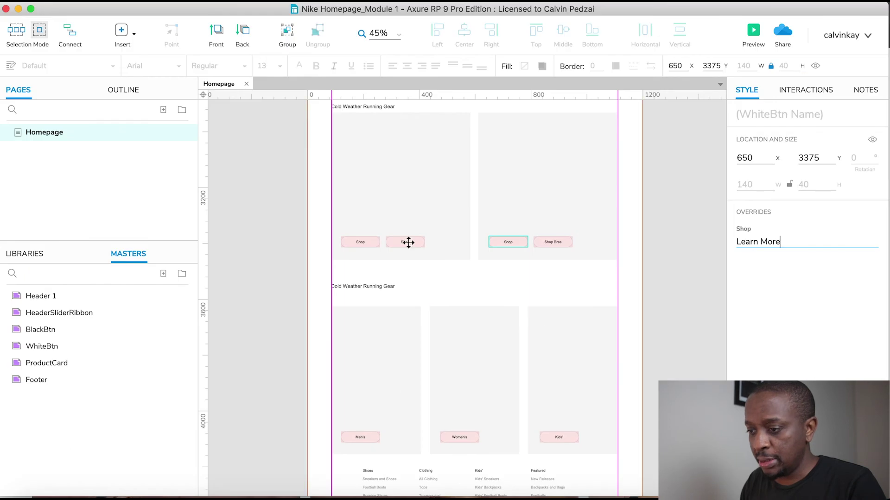
Set the left card's buttons to Shop Men's and Shop Women's, comparing with the Nike site
click(353, 247)
click(353, 246)
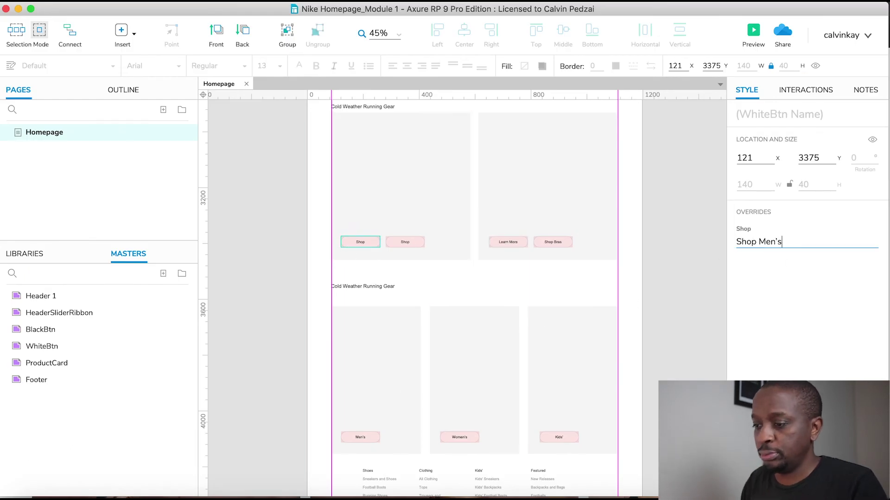
key(Tab)
key(super+Tab)
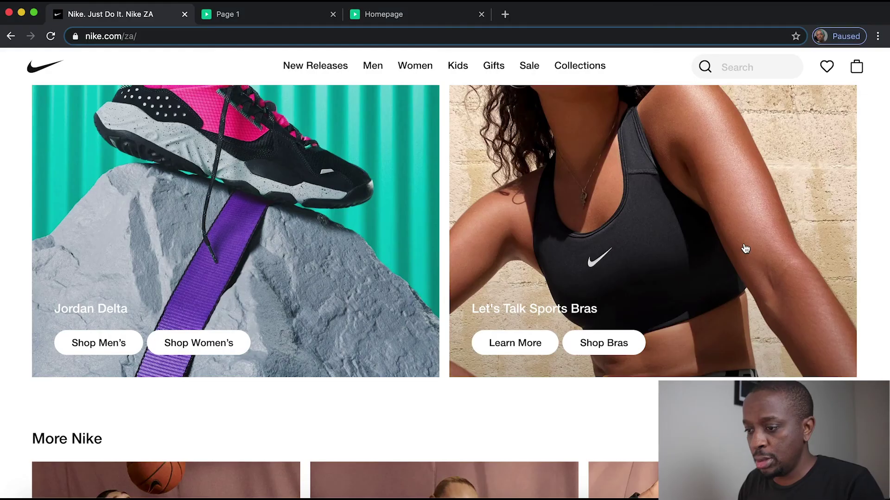
key(super+Tab)
key(super+Tab)
key(super+Tab)
key(super+Tab)
scroll(405, 215, up, 10)
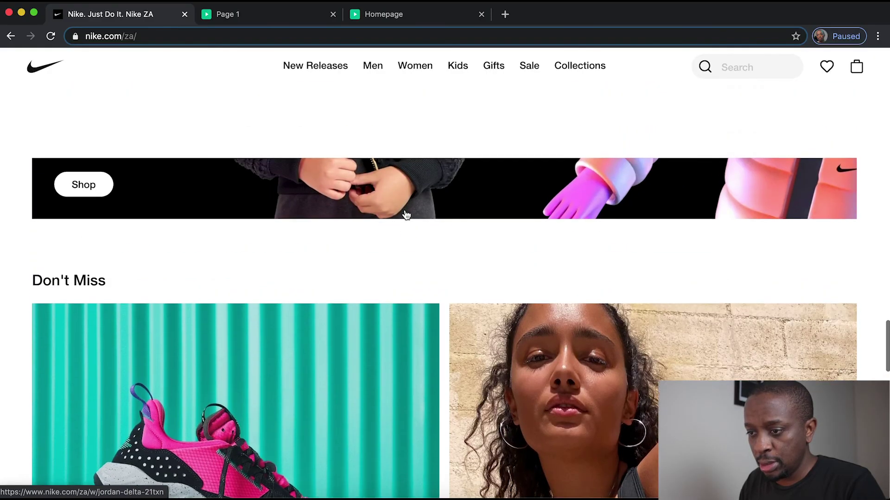
key(super+Tab)
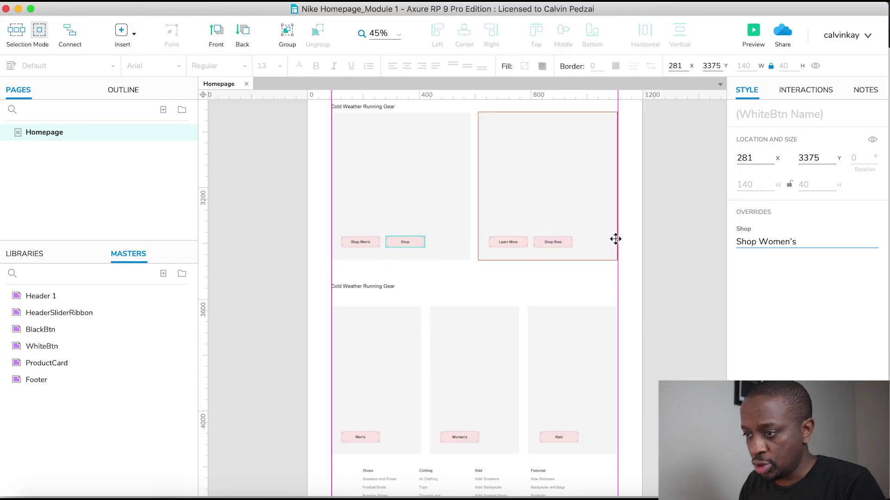
scroll(615, 240, up, 5)
key(super+Tab)
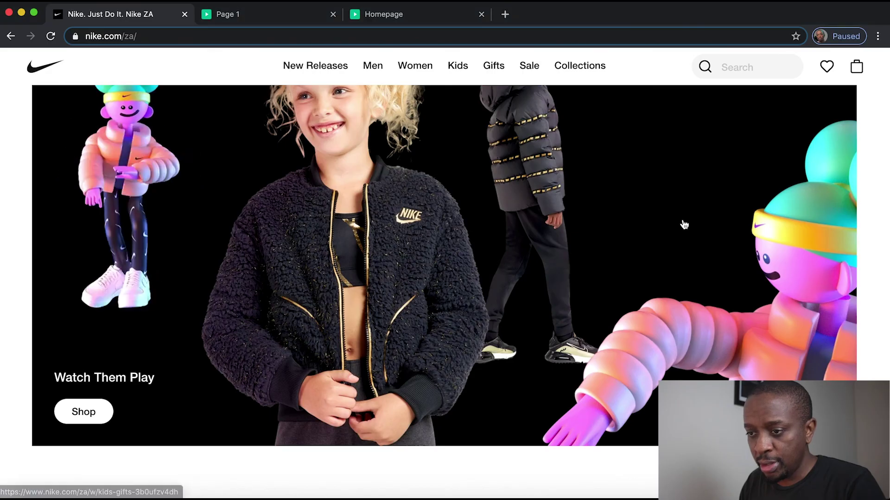
Scroll back up the page and show the widget Libraries panel
scroll(418, 208, up, 15)
scroll(419, 209, up, 2)
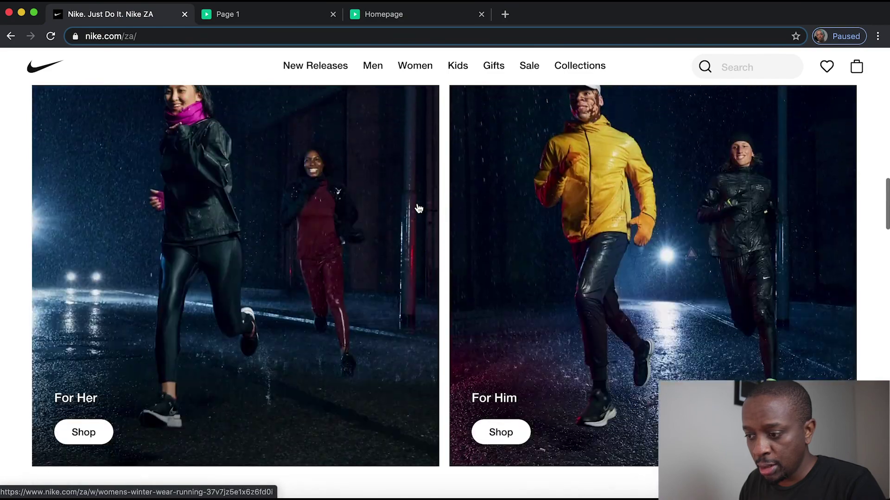
key(super+Tab)
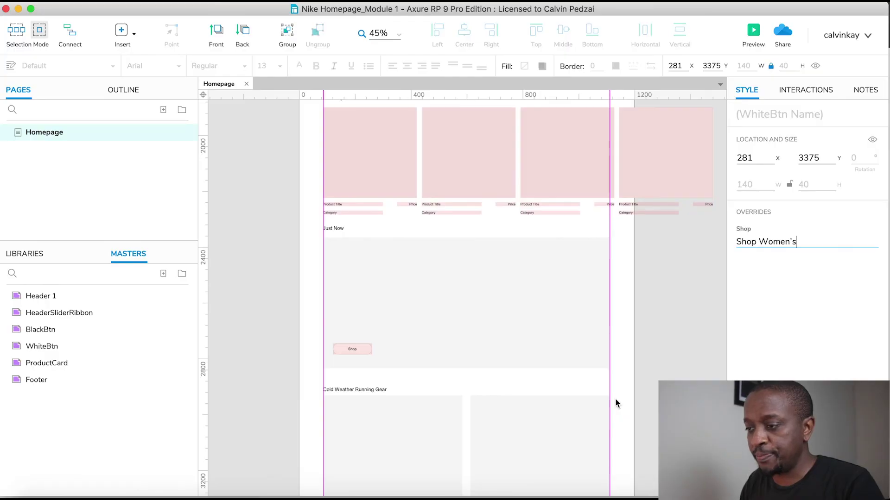
scroll(615, 398, down, 5)
scroll(615, 398, up, 3)
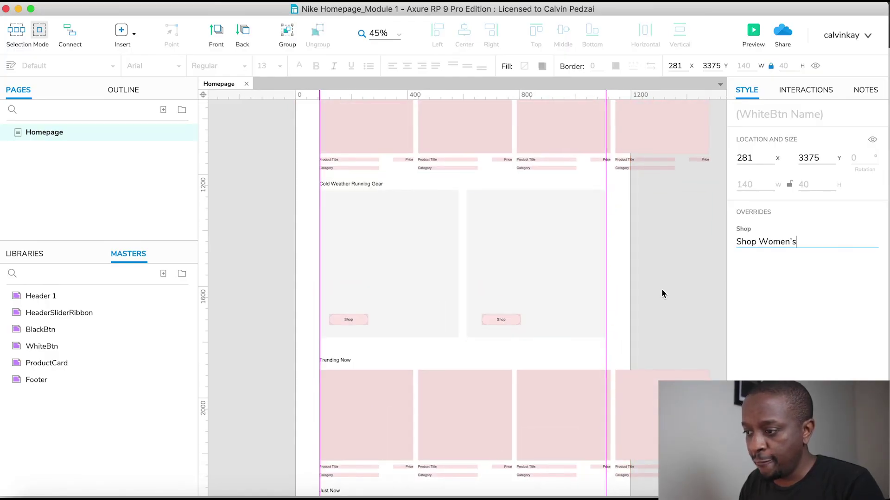
scroll(663, 294, up, 3)
scroll(662, 294, up, 3)
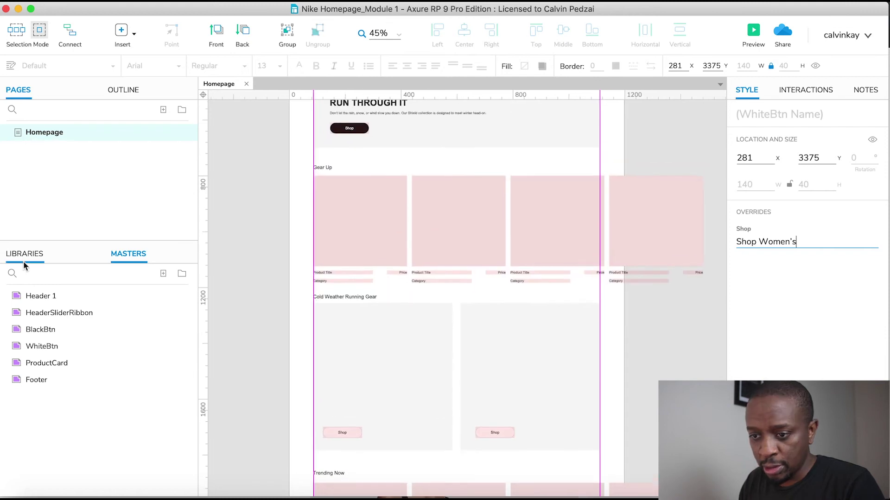
click(22, 257)
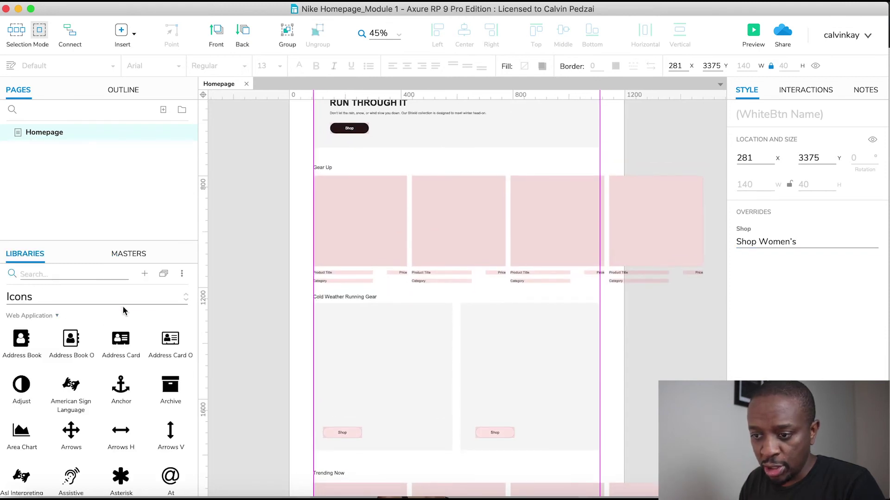
Add a 'For Her' label from the Default library above the left card's Shop button
click(176, 299)
click(81, 332)
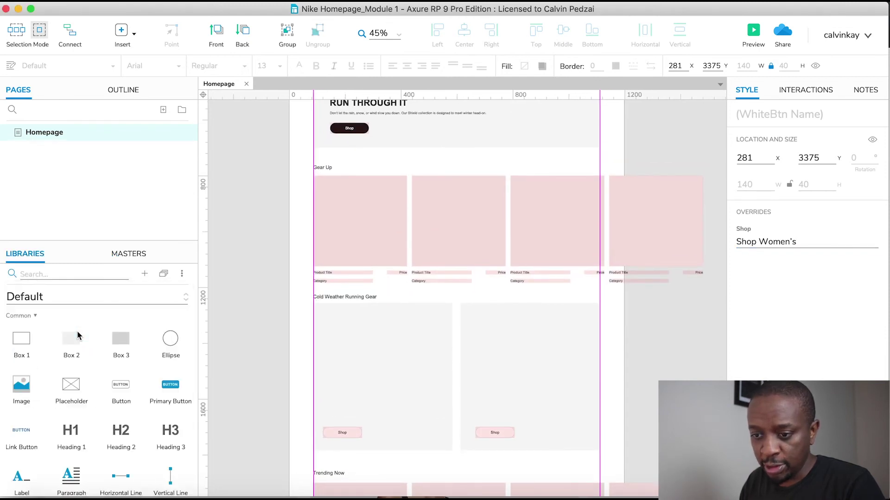
drag(380, 360, 323, 421)
scroll(324, 421, up, 3)
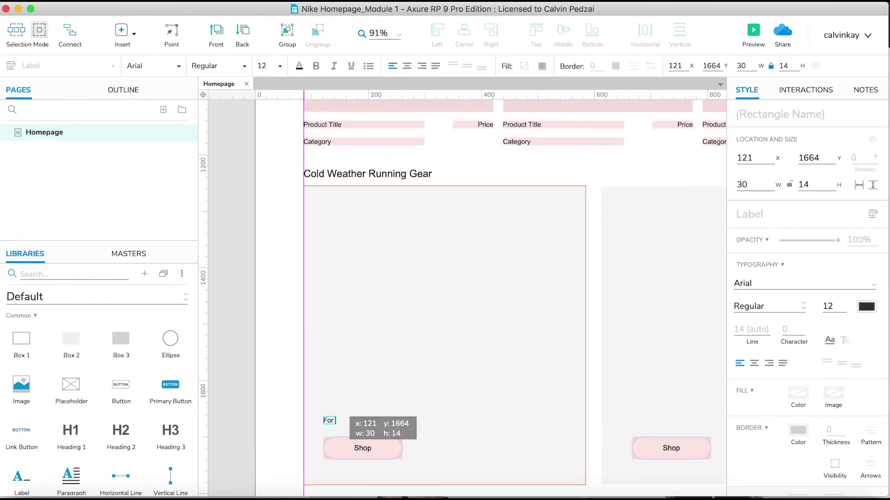
text(Her)
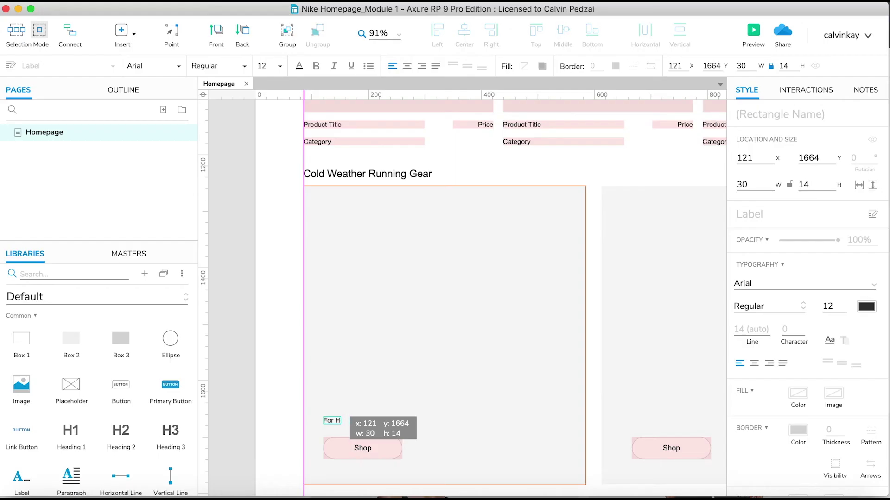
click(332, 405)
Set the For Her label to 14 pt and copy it above the right card's Shop button
click(333, 422)
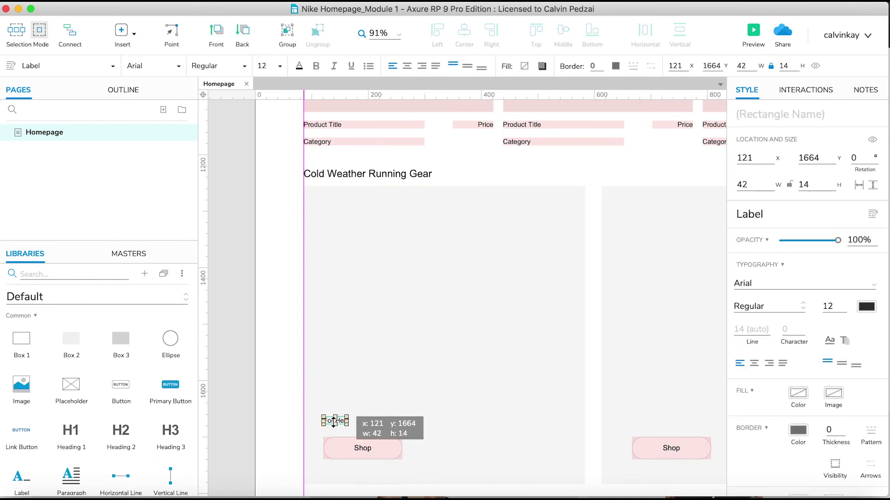
click(829, 306)
text(14)
drag(334, 421, 639, 424)
Change the copied label's text to 'For Him'
text(im)
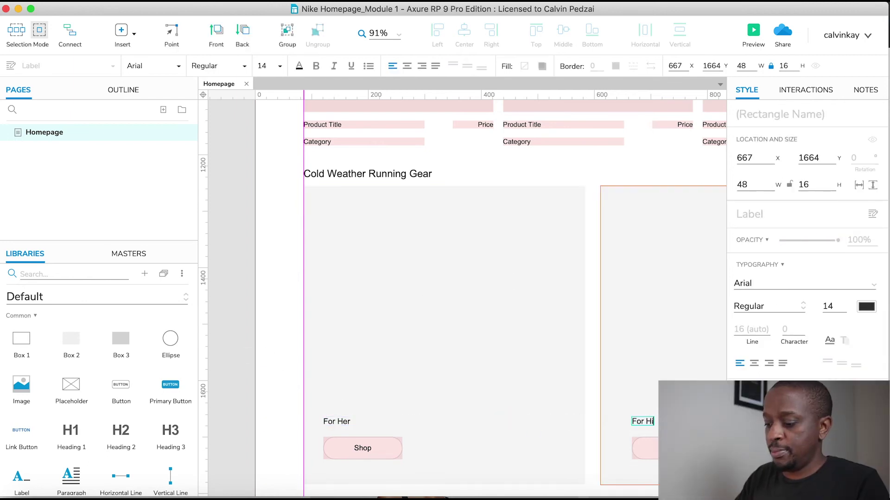
click(248, 354)
scroll(249, 354, down, 5)
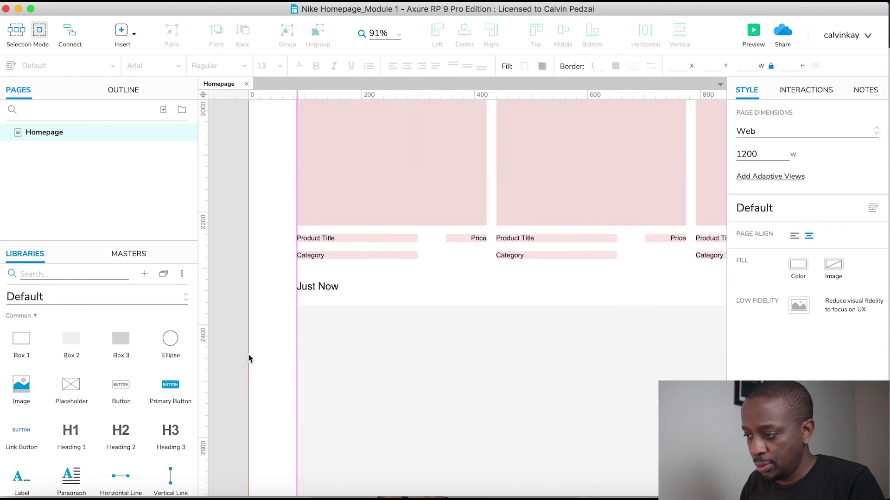
scroll(249, 354, up, 5)
After checking nike.com, add a 14-point 'Watch them play' label above the Just Now Shop button
key(super+Tab)
scroll(249, 354, down, 10)
scroll(248, 355, down, 5)
scroll(249, 354, up, 2)
key(super+Tab)
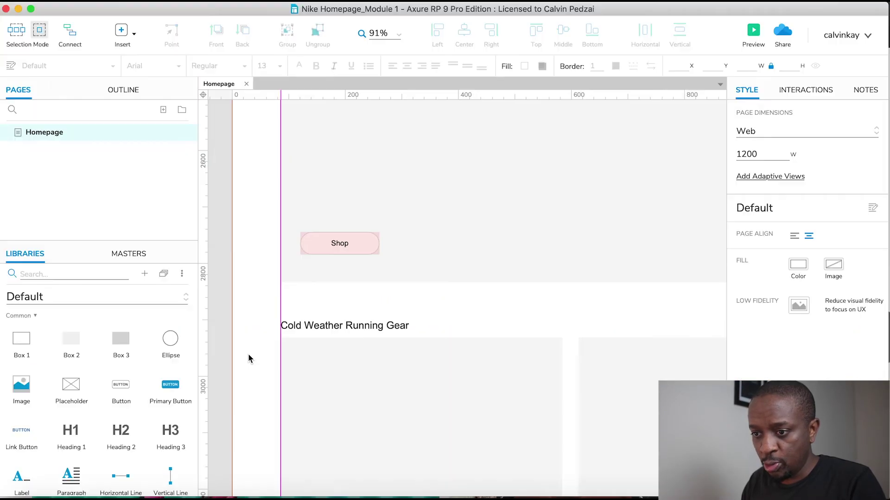
scroll(345, 269, up, 3)
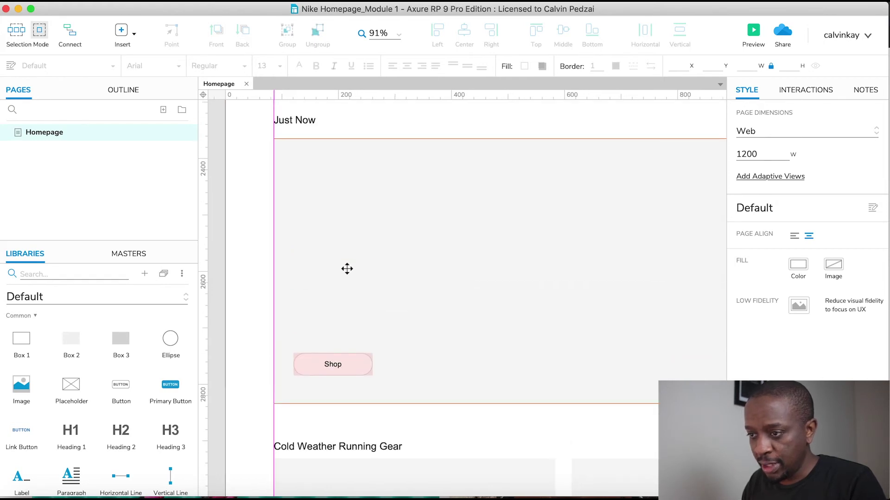
scroll(346, 269, up, 1)
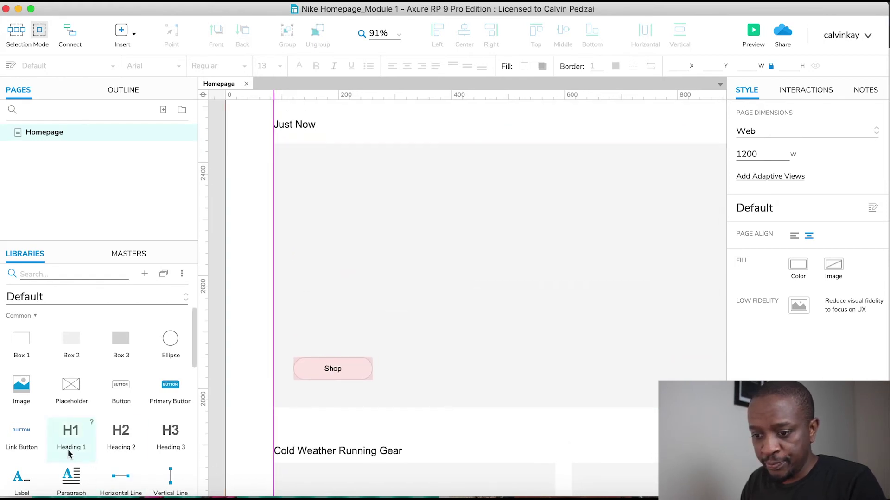
drag(14, 478, 296, 338)
double_click(296, 338)
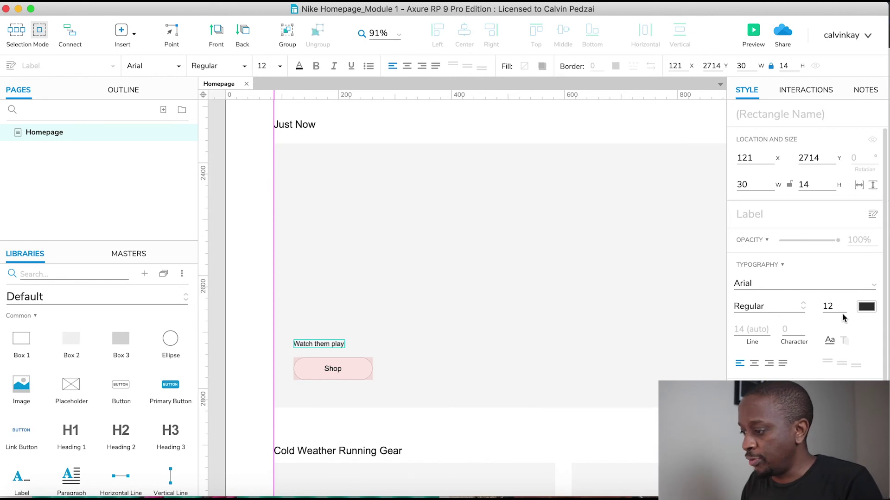
click(238, 284)
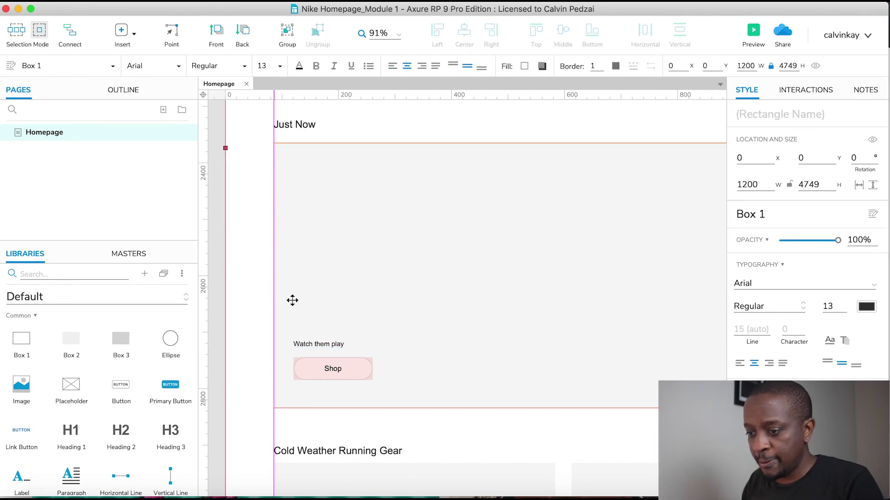
click(321, 344)
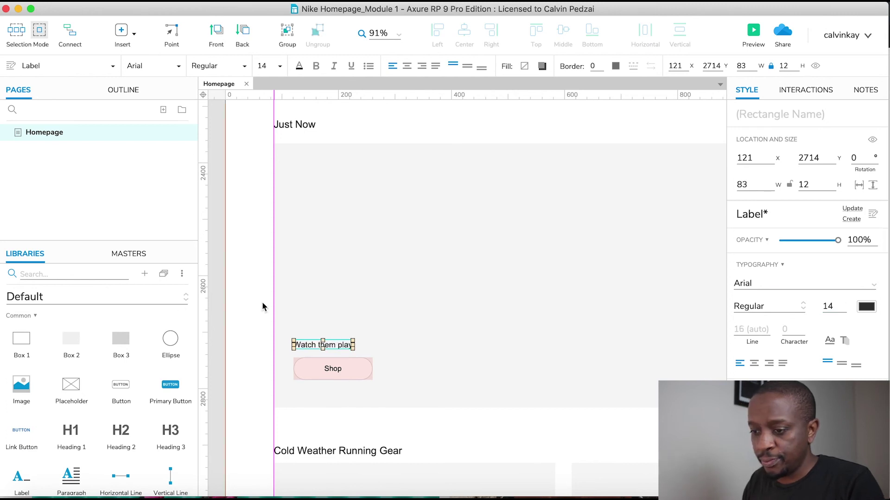
click(231, 301)
key(super+Tab)
Copy the Watch them play label into the left card and rename it 'Jordan Delta'
scroll(360, 363, down, 10)
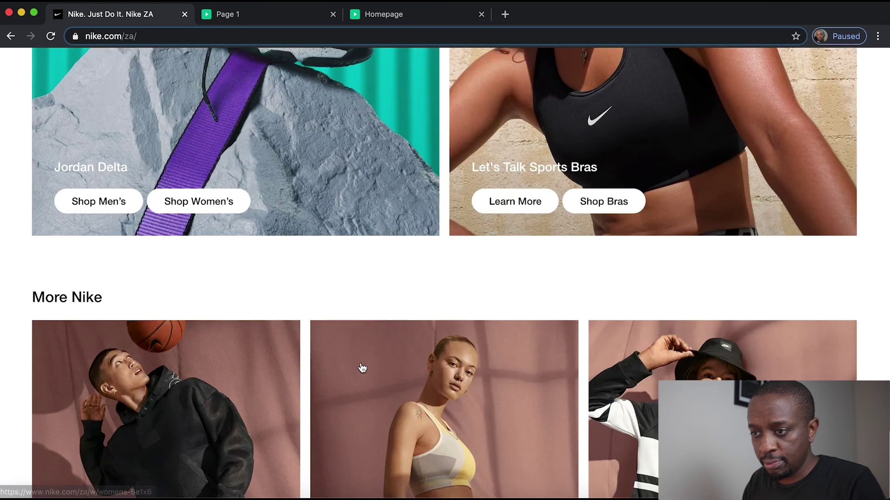
scroll(362, 368, up, 1)
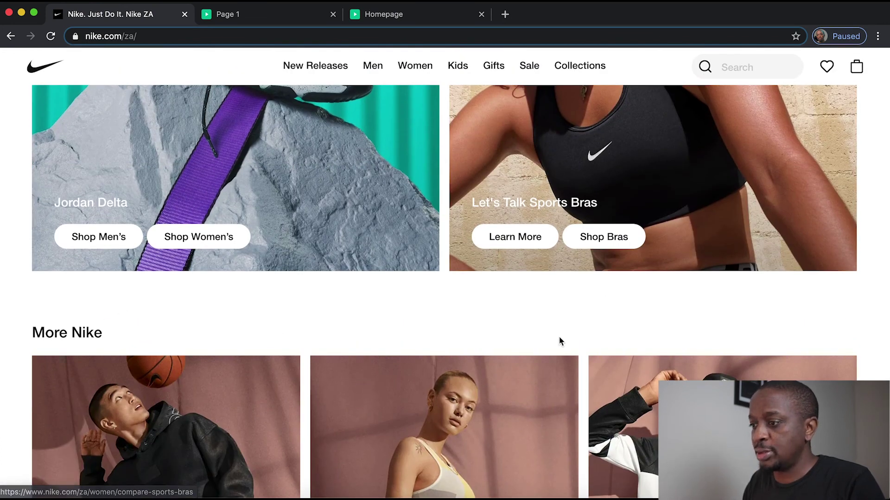
key(super+Tab)
scroll(481, 353, down, 8)
scroll(480, 353, up, 3)
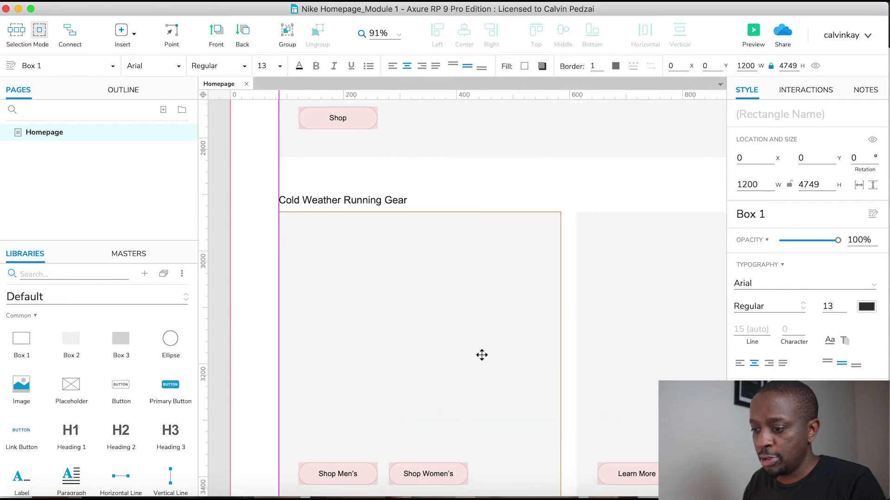
click(320, 138)
drag(320, 138, 330, 407)
double_click(330, 407)
text(Jordan Delta)
click(225, 371)
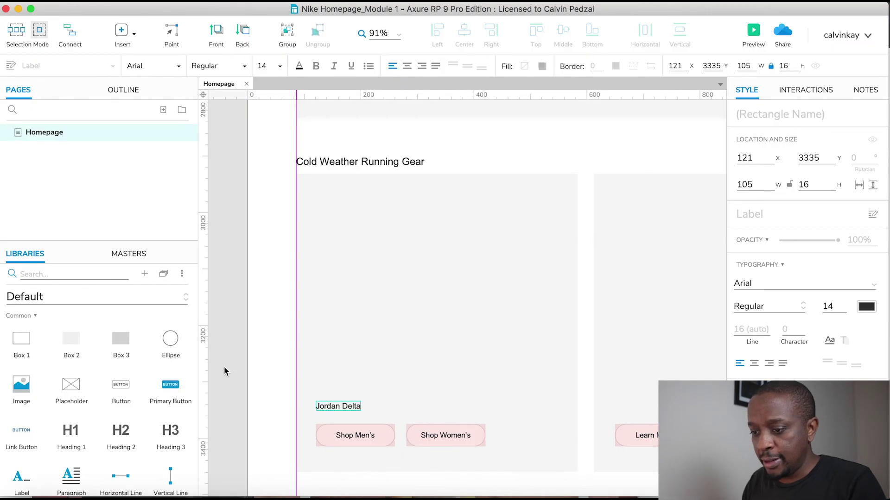
click(334, 406)
Duplicate the label into the right card and rename it 'Let's Talk about bras', checking nike.com
drag(333, 407, 626, 406)
double_click(626, 406)
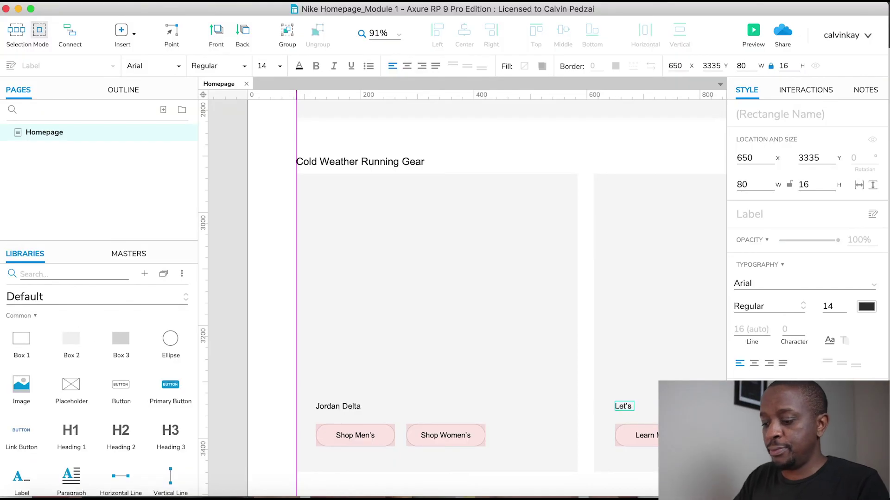
key(super+Tab)
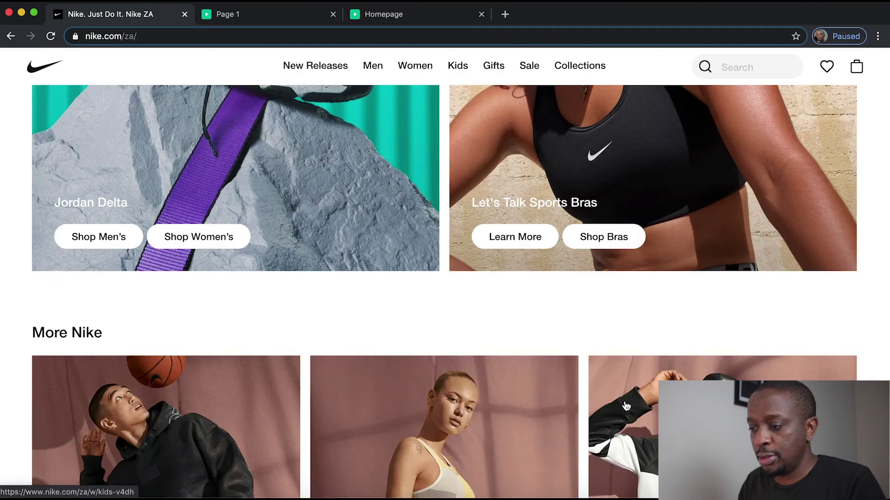
scroll(625, 406, down, 6)
scroll(625, 406, down, 3)
scroll(625, 405, up, 7)
key(super+Tab)
scroll(563, 310, down, 10)
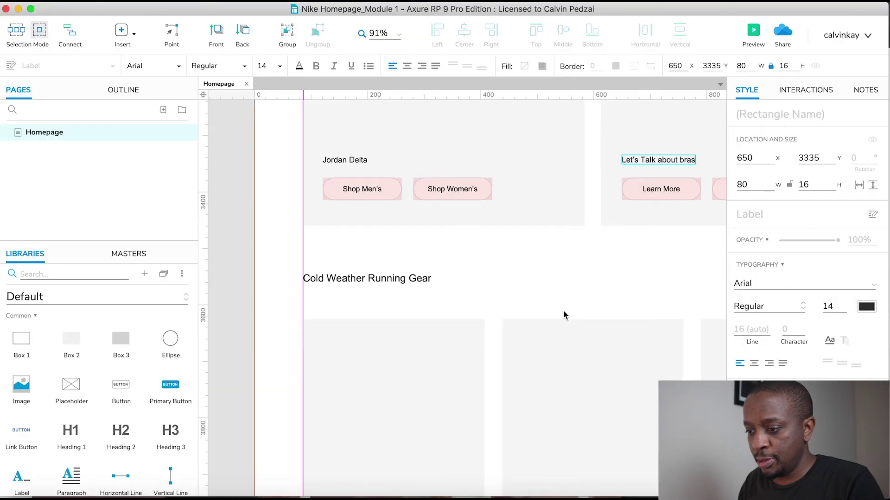
Rename the lower section heading to 'More Nike'
double_click(339, 144)
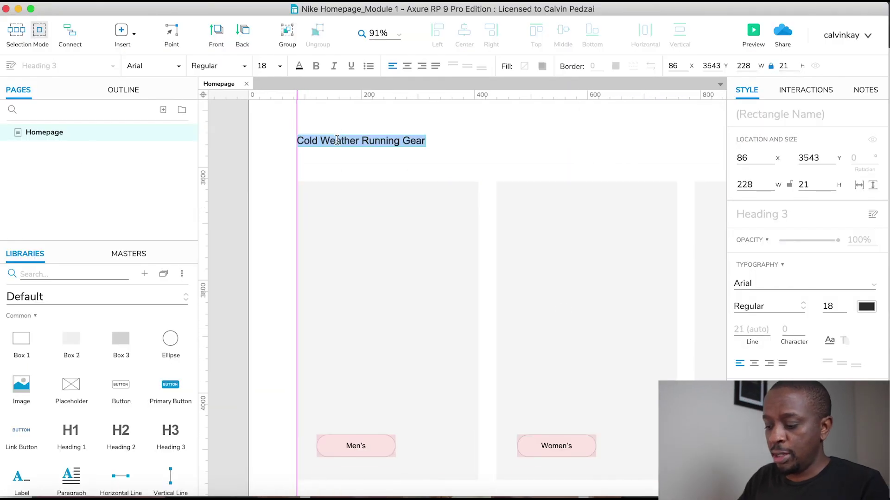
text(More Nike)
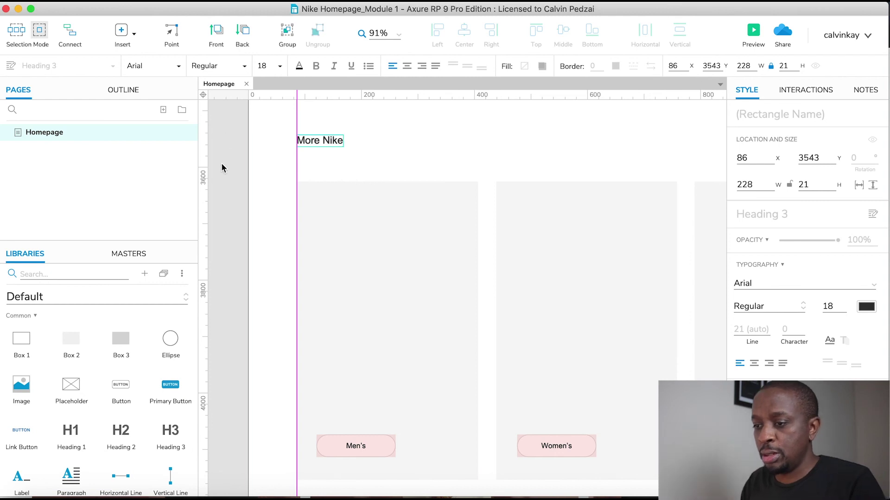
click(229, 178)
scroll(230, 180, down, 5)
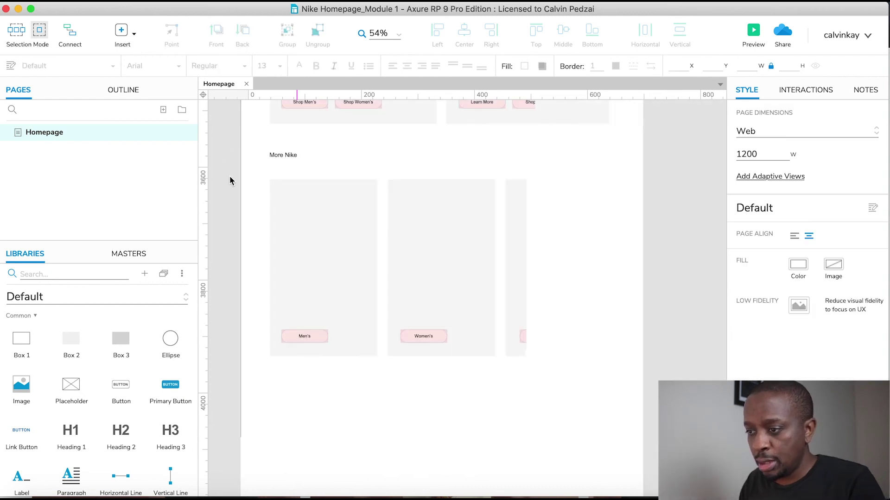
Nudge the Men's, Women's and Kids' tiles up toward the heading
drag(602, 341, 240, 174)
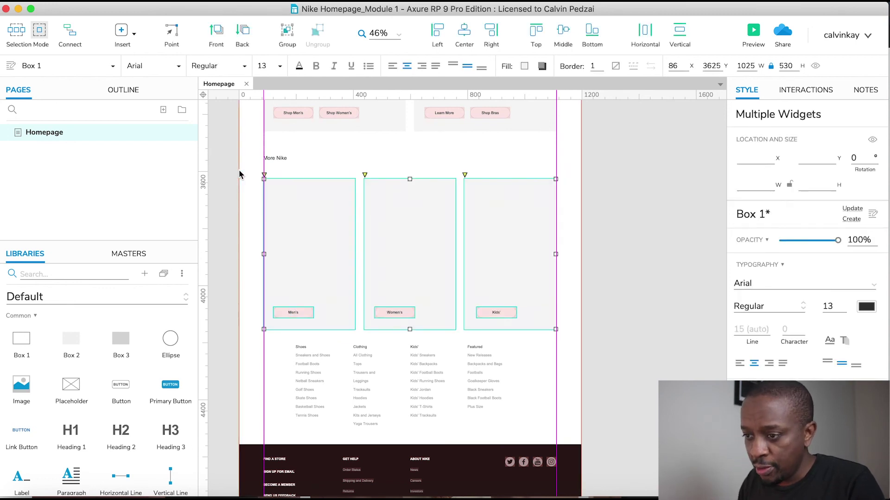
key(Up)
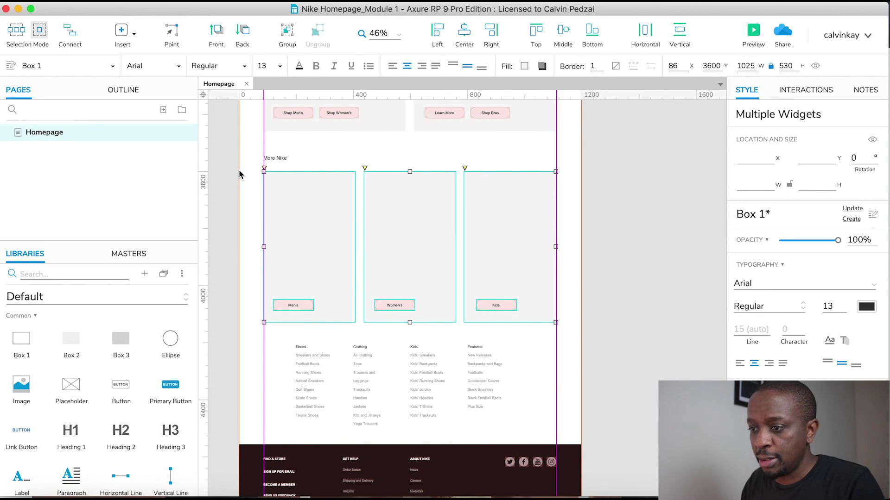
key(Up)
key(Up)
key(Up)
key(Up)
key(Up)
key(Up)
key(Up)
key(Up)
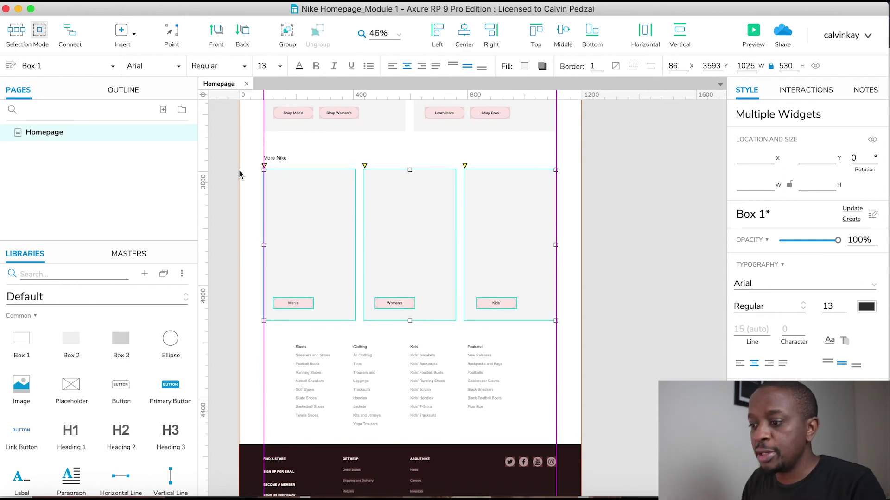
Deselect the tiles and scroll up to the pink header and RUN THROUGH IT hero
click(627, 250)
scroll(627, 250, up, 10)
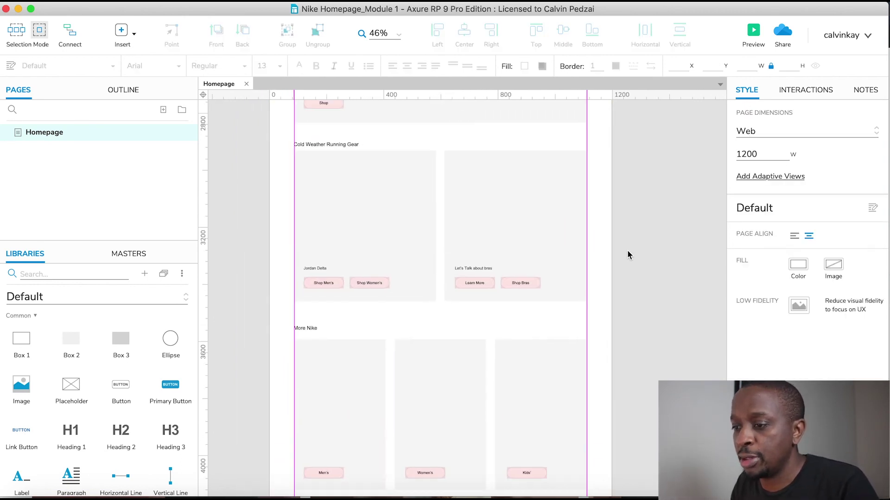
scroll(628, 254, up, 10)
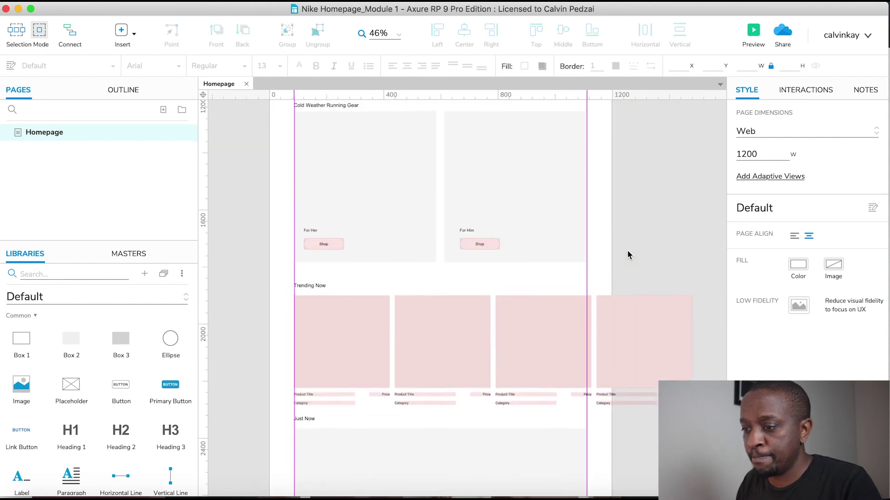
scroll(628, 254, up, 4)
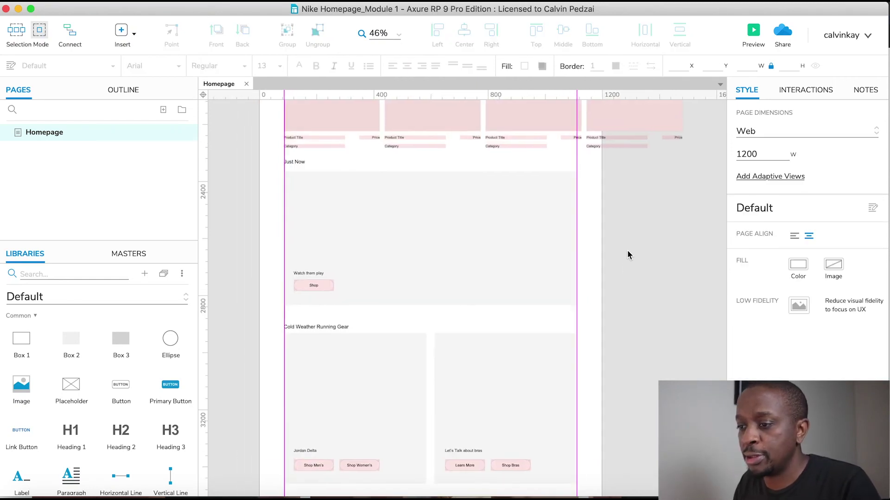
scroll(628, 251, up, 10)
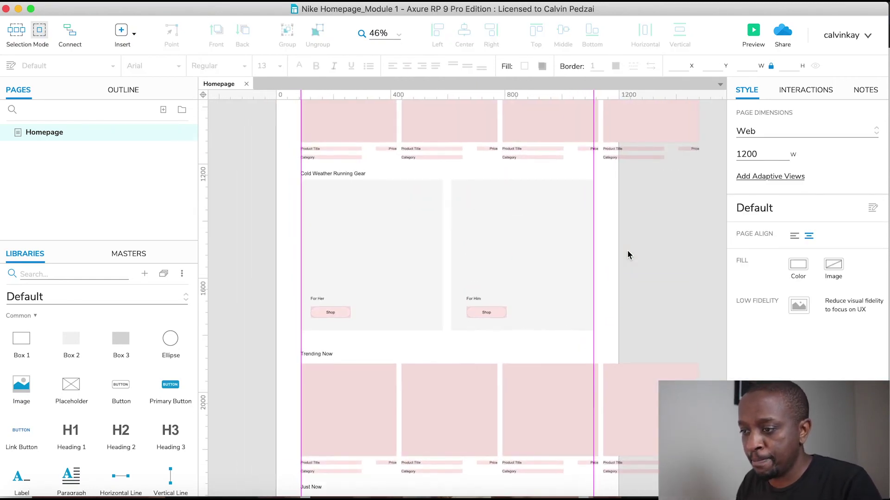
scroll(627, 253, up, 5)
scroll(627, 251, up, 8)
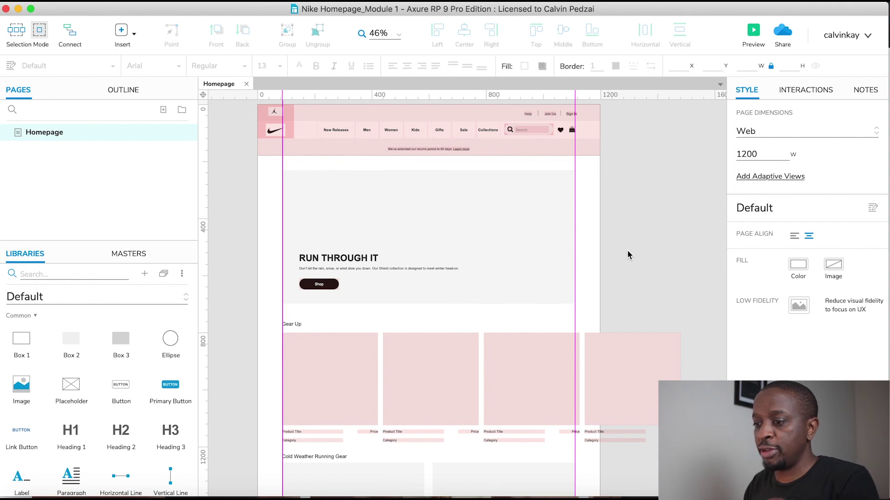
Preview the Homepage wireframe in Chrome and scroll through it down to the footer
click(754, 35)
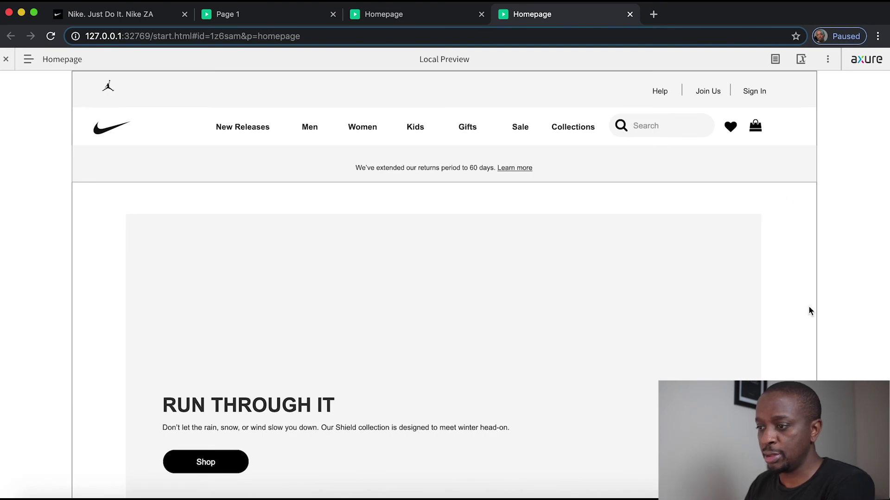
scroll(786, 354, down, 2)
scroll(786, 355, down, 2)
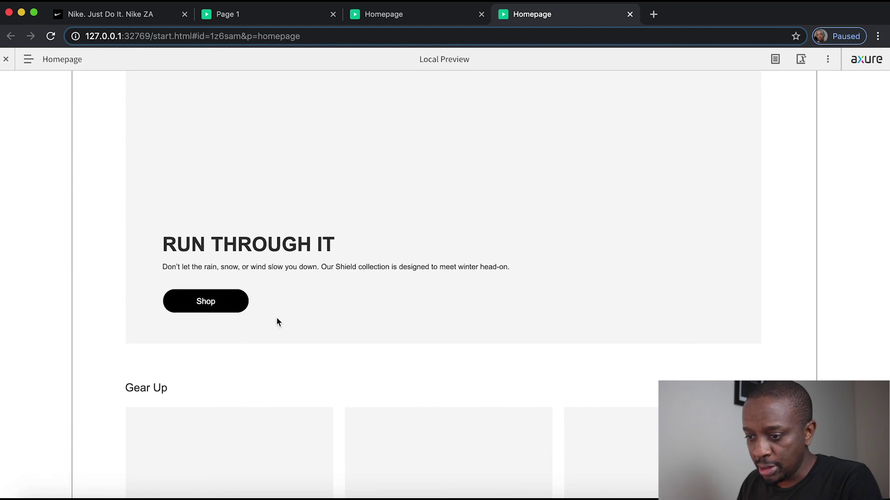
scroll(303, 366, down, 6)
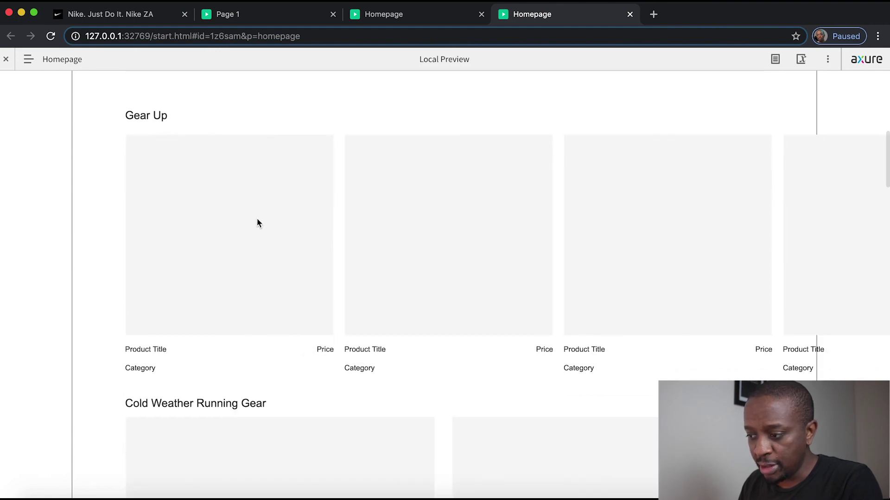
scroll(655, 329, down, 7)
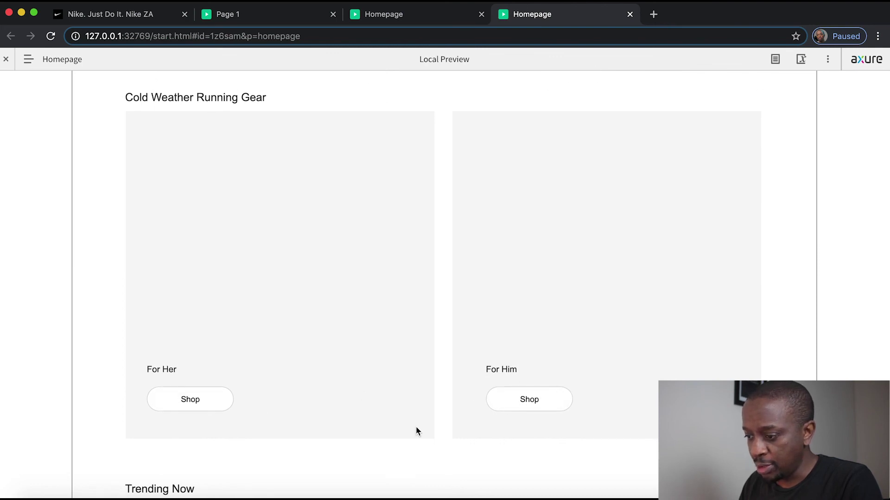
scroll(416, 427, down, 17)
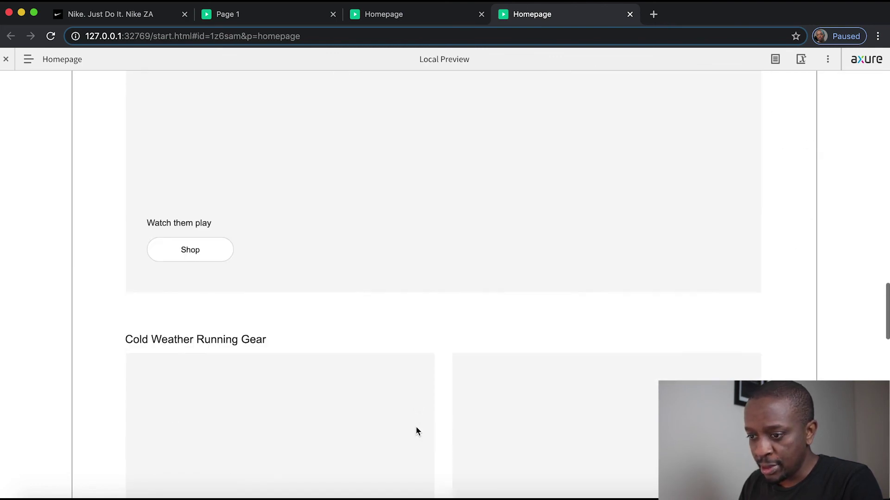
scroll(416, 427, down, 1)
scroll(398, 384, down, 6)
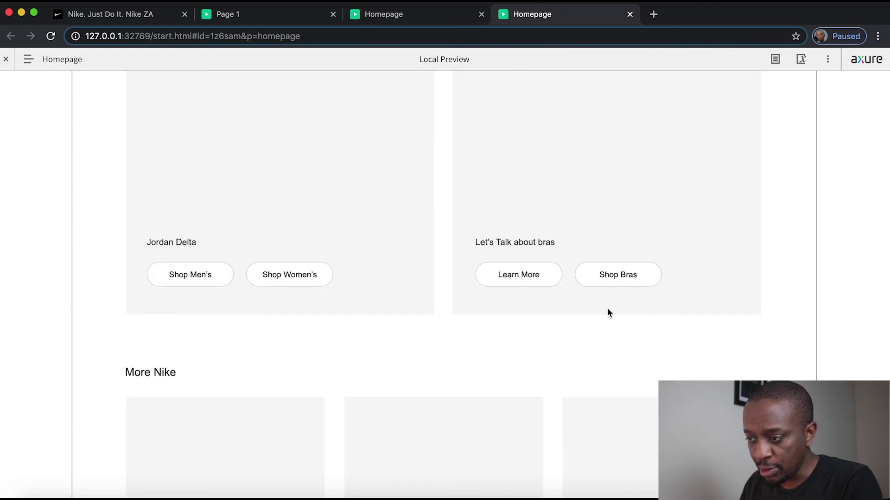
scroll(460, 389, down, 9)
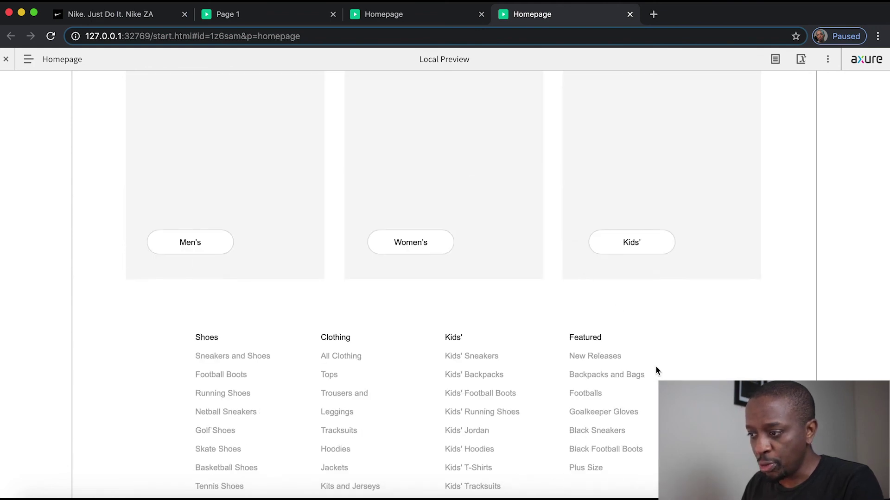
scroll(656, 369, down, 5)
scroll(656, 369, up, 20)
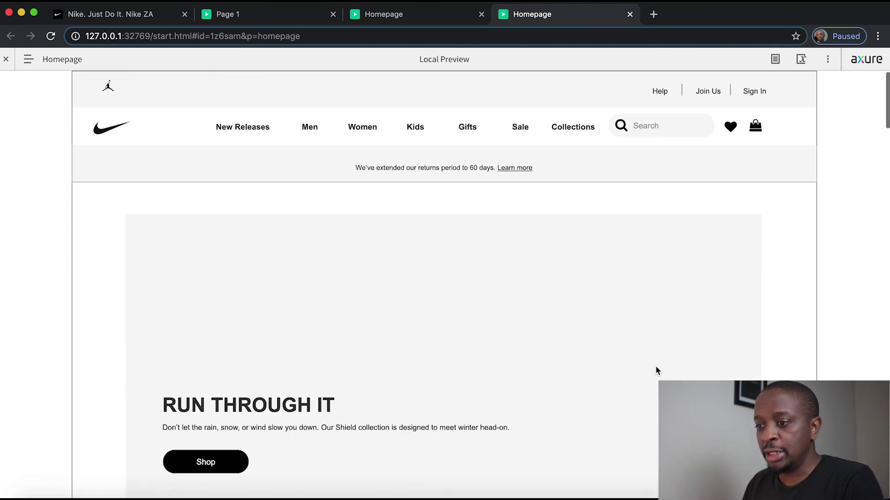